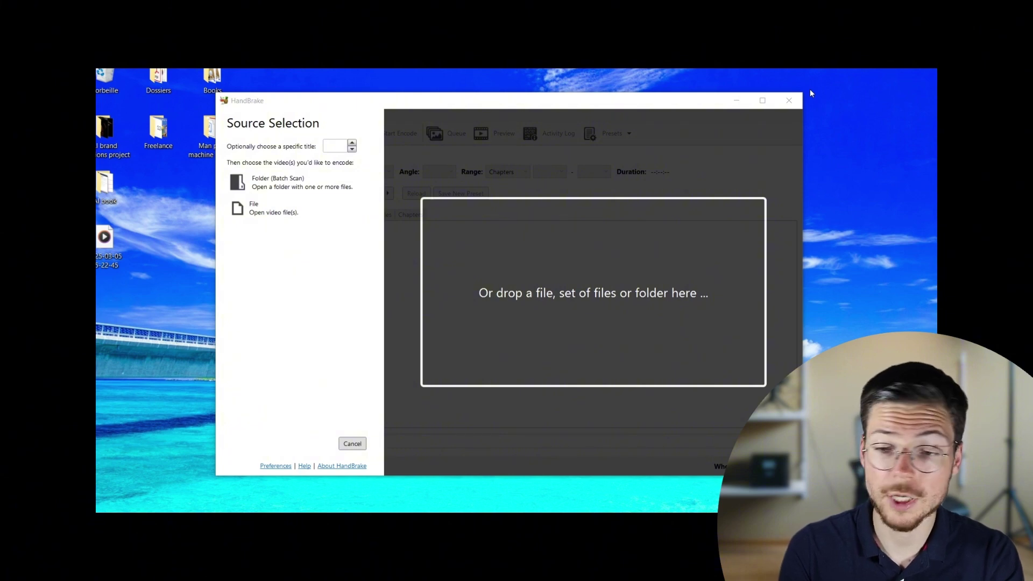
Load the 31-second 1920x1080 Sample Sub video as the HandBrake source.
click(299, 213)
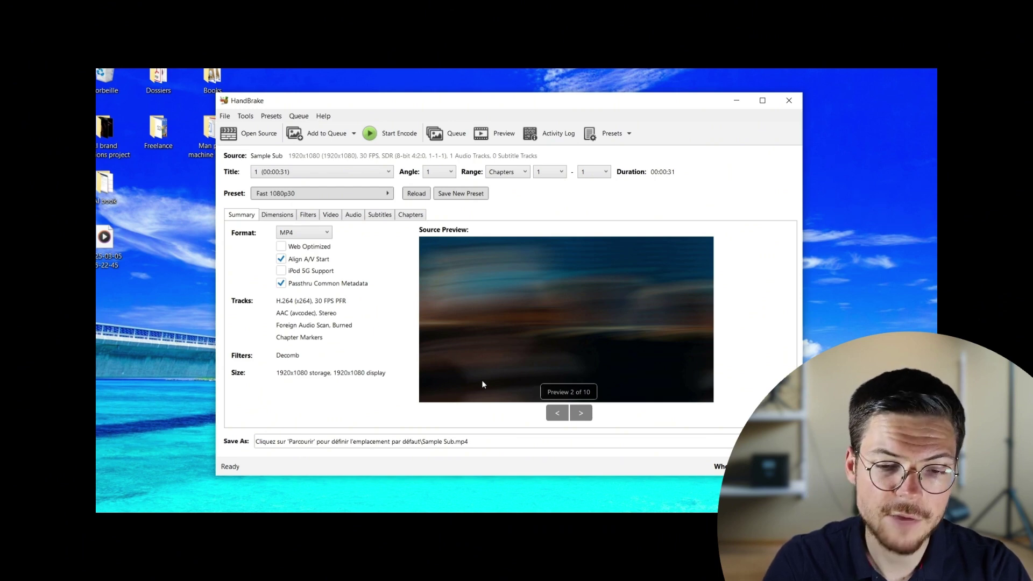
Show the Subtitles settings and expand the Tracks menu of subtitle add and import options.
click(380, 215)
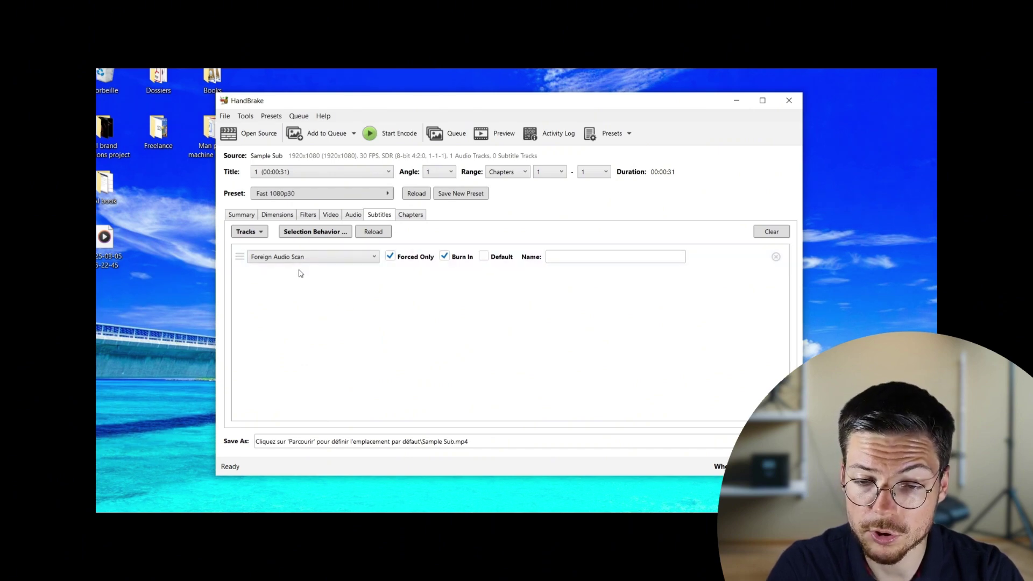
click(263, 234)
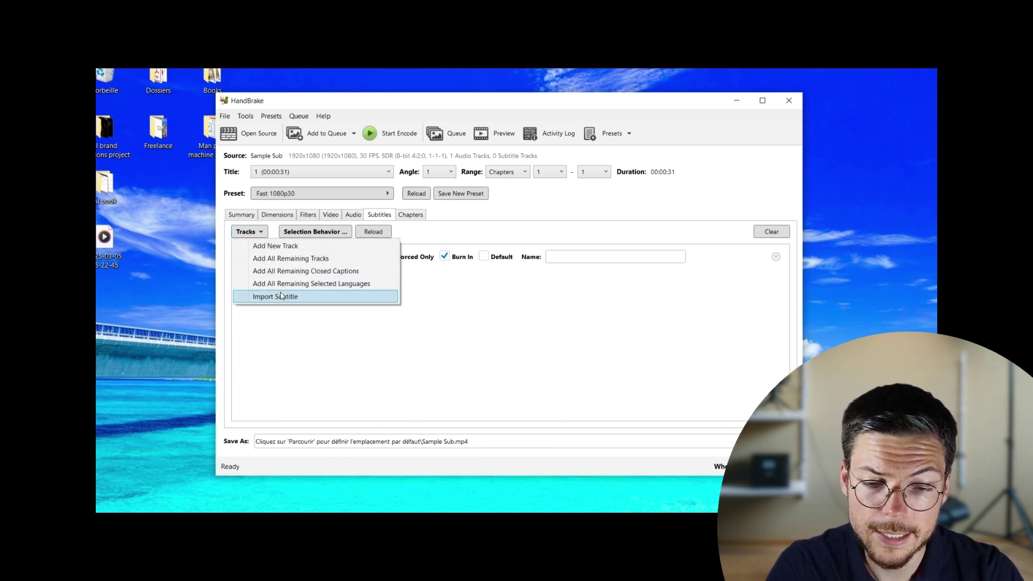
Import the English SRT subtitle file, keep its language as English, and set it to Burn In.
click(281, 295)
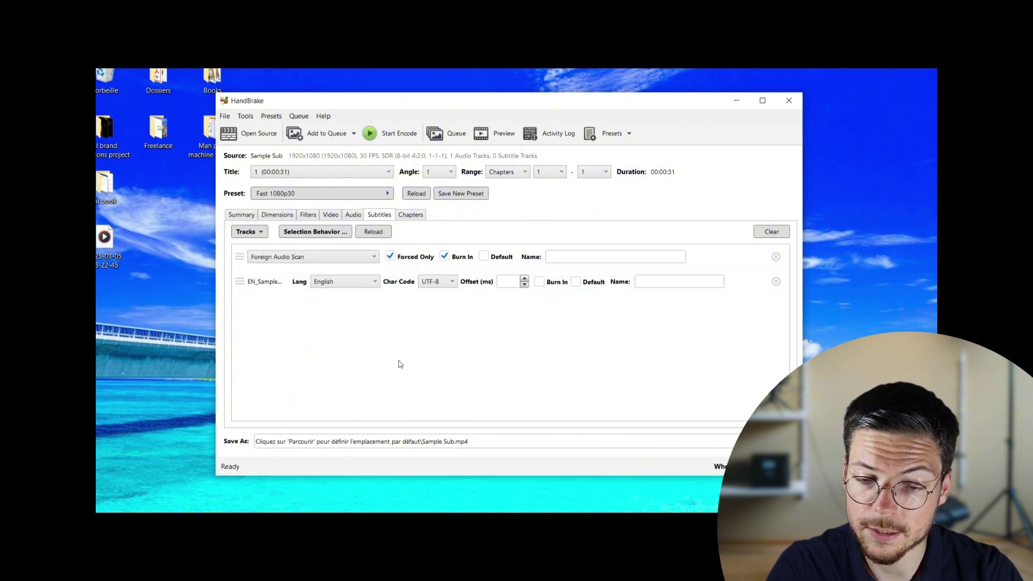
click(370, 285)
click(370, 285)
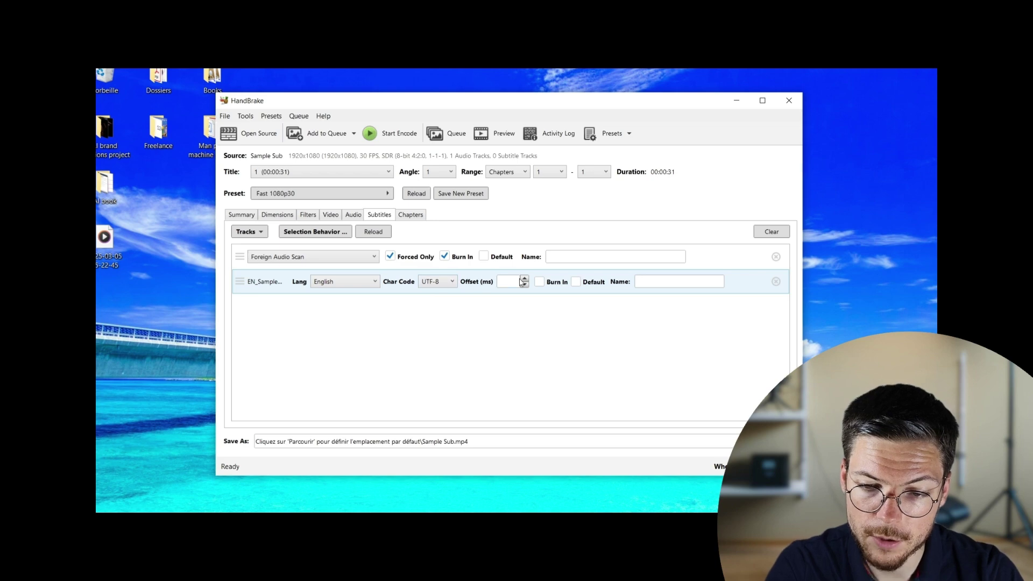
click(539, 281)
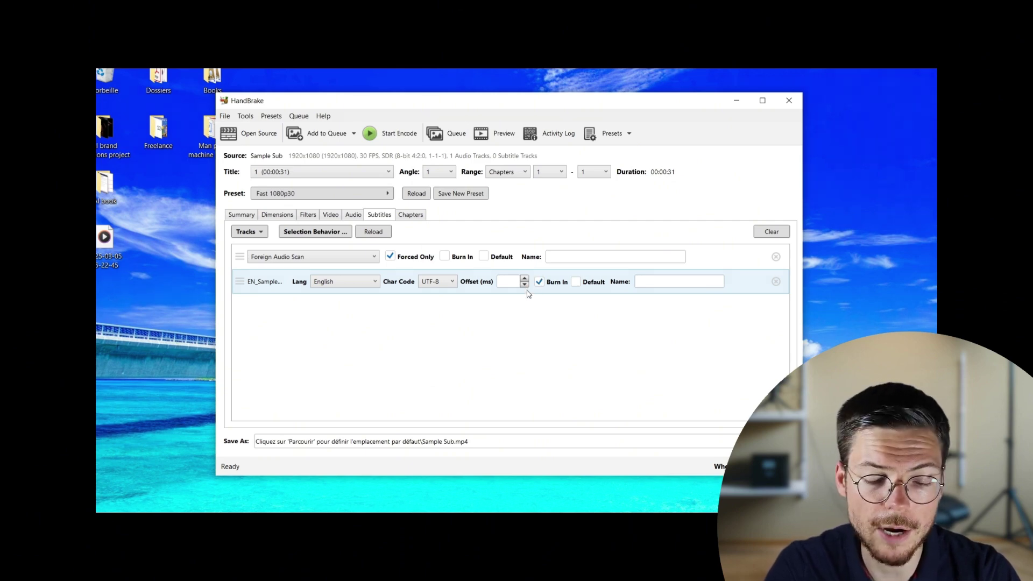
Raise the subtitle Offset three steps, then bring it back down to empty.
click(524, 278)
click(524, 278)
click(525, 279)
click(525, 285)
click(525, 285)
click(525, 286)
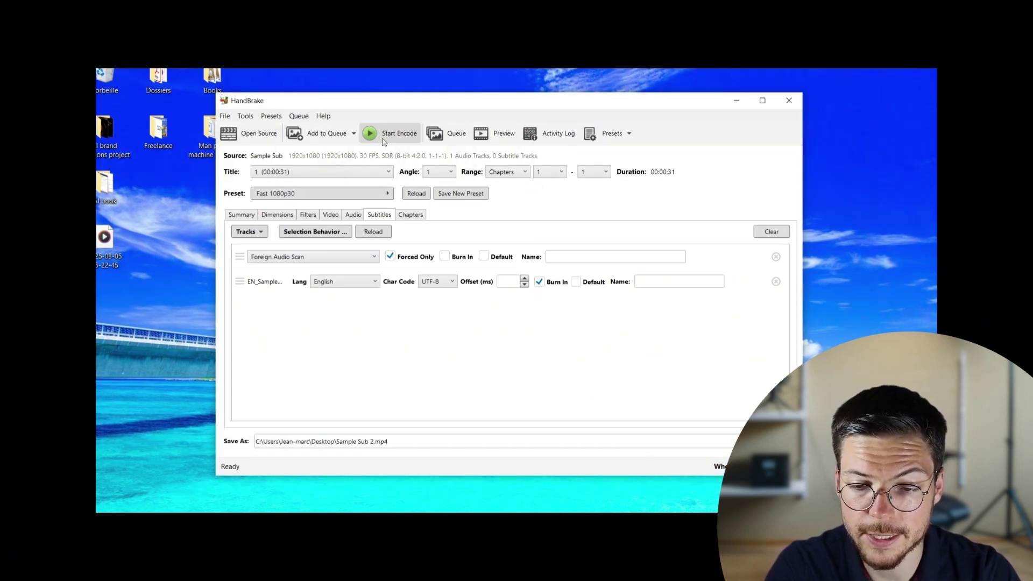
Encode the burned-in subtitle version and return to the Source Selection screen.
click(385, 141)
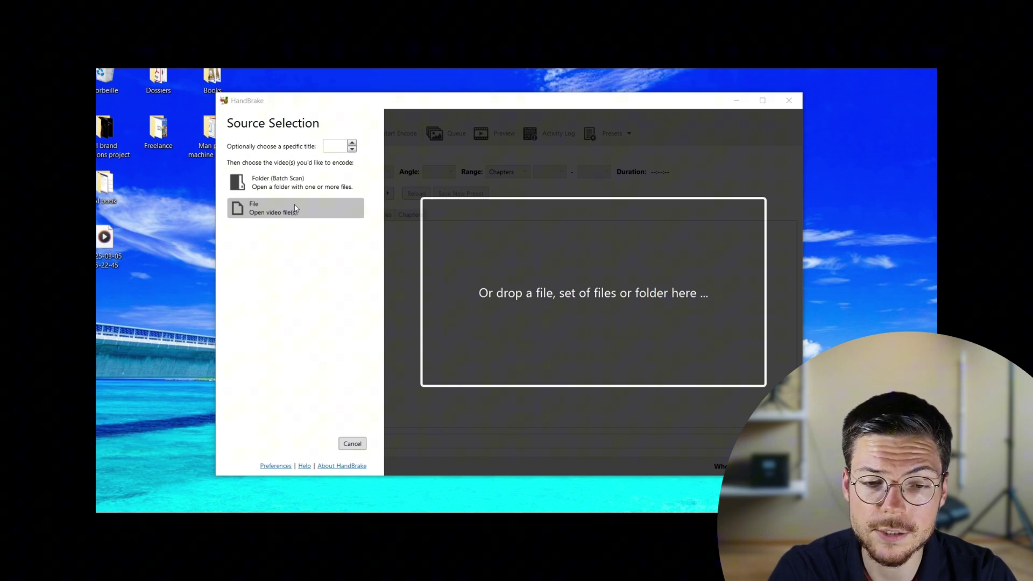
Reload Sample Sub, import the EN and FR subtitle files, and untick Forced Only on Foreign Audio Scan.
click(295, 208)
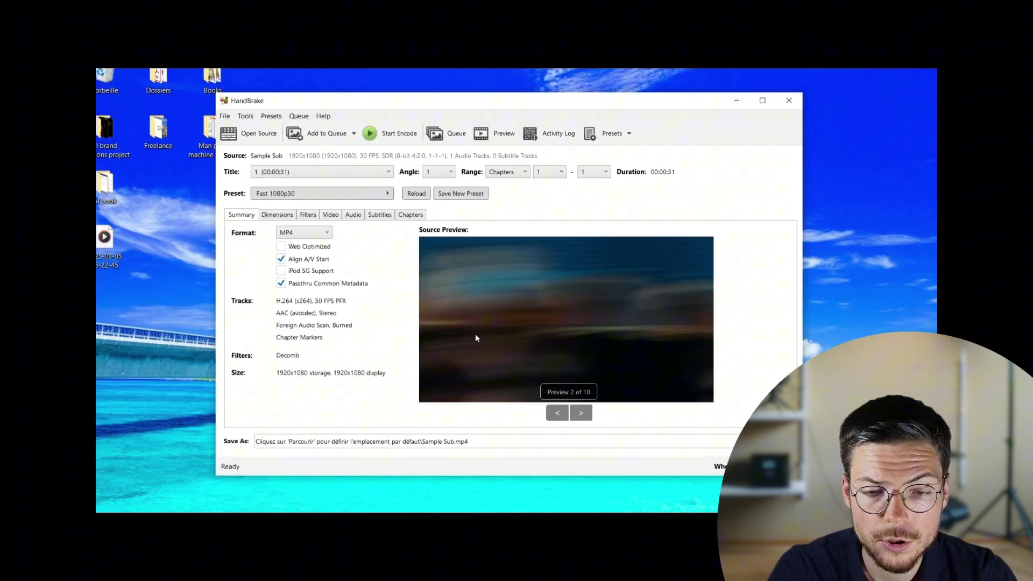
click(385, 213)
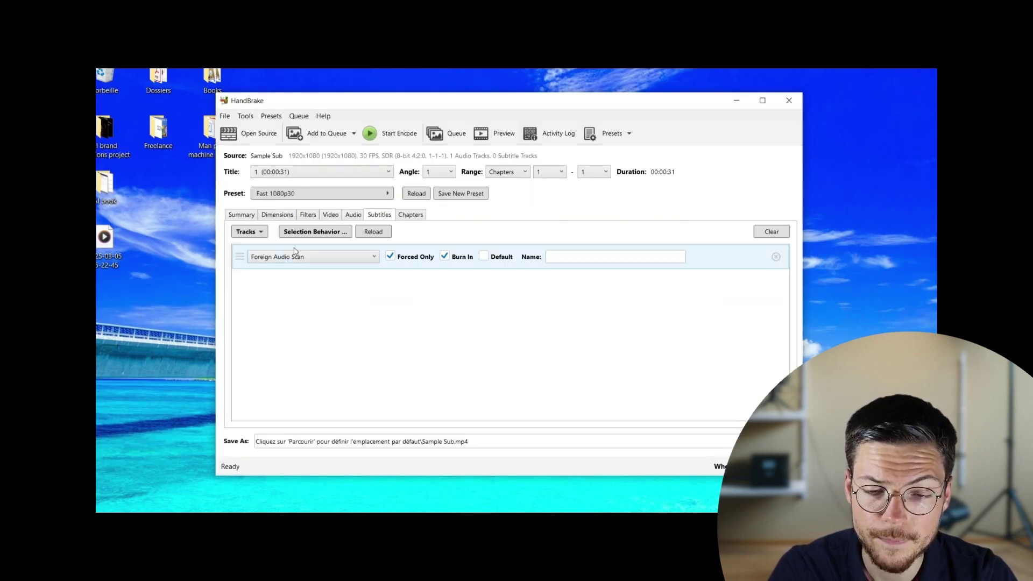
click(249, 232)
click(282, 296)
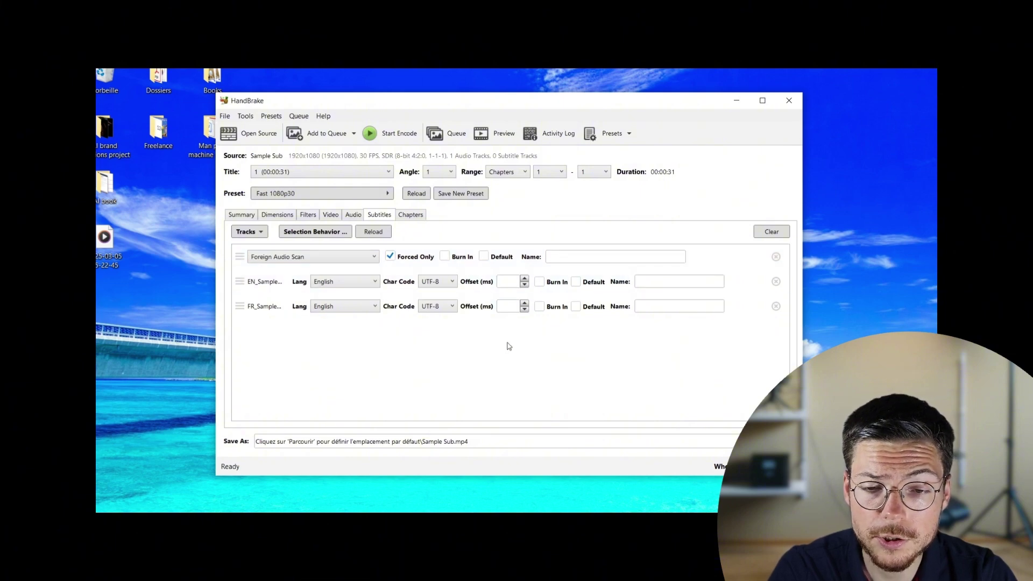
click(390, 256)
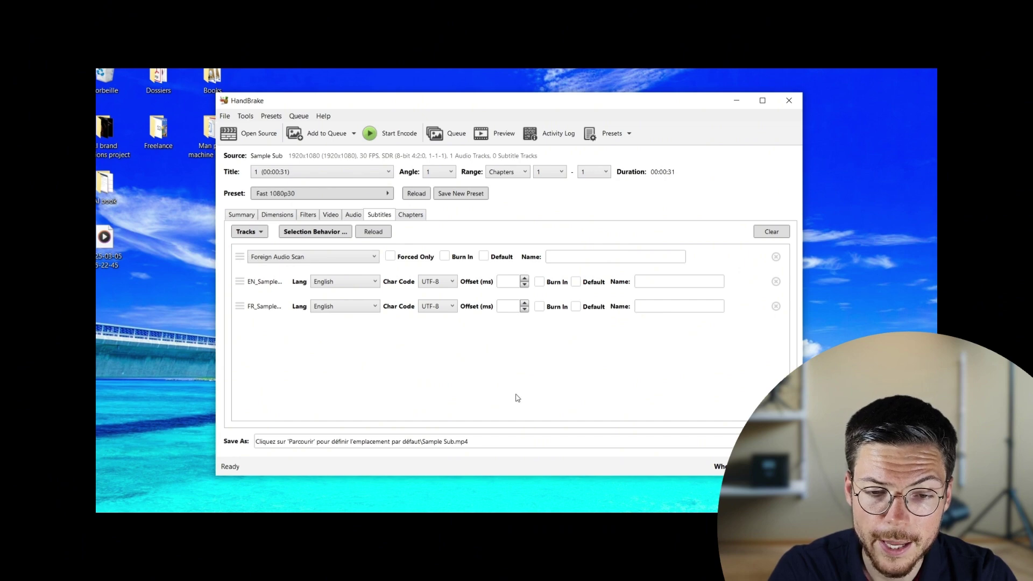
Set the FR subtitle track's language to Français.
click(341, 307)
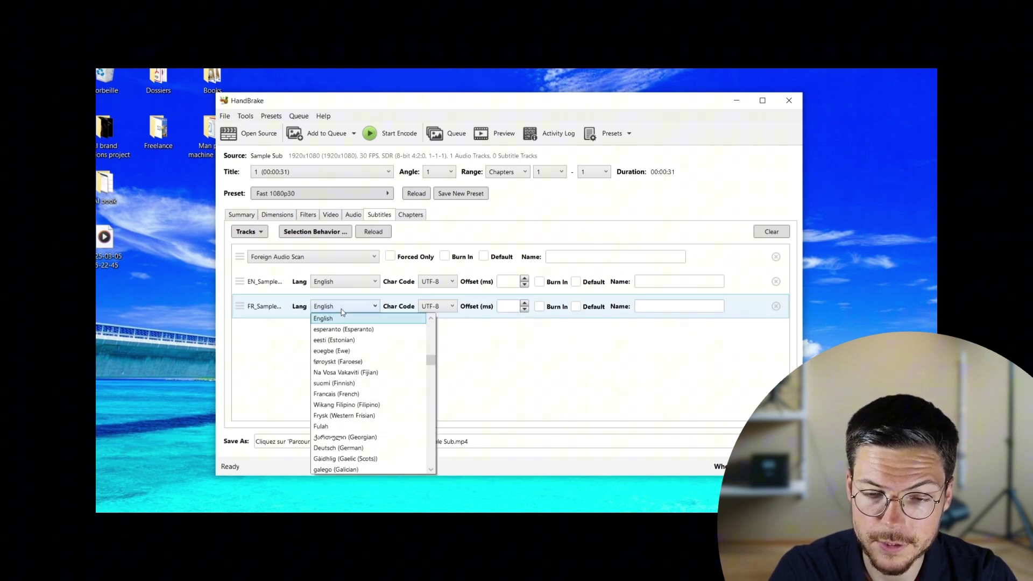
scroll(360, 371, down, 1)
scroll(366, 398, up, 15)
scroll(369, 414, down, 9)
scroll(369, 414, down, 10)
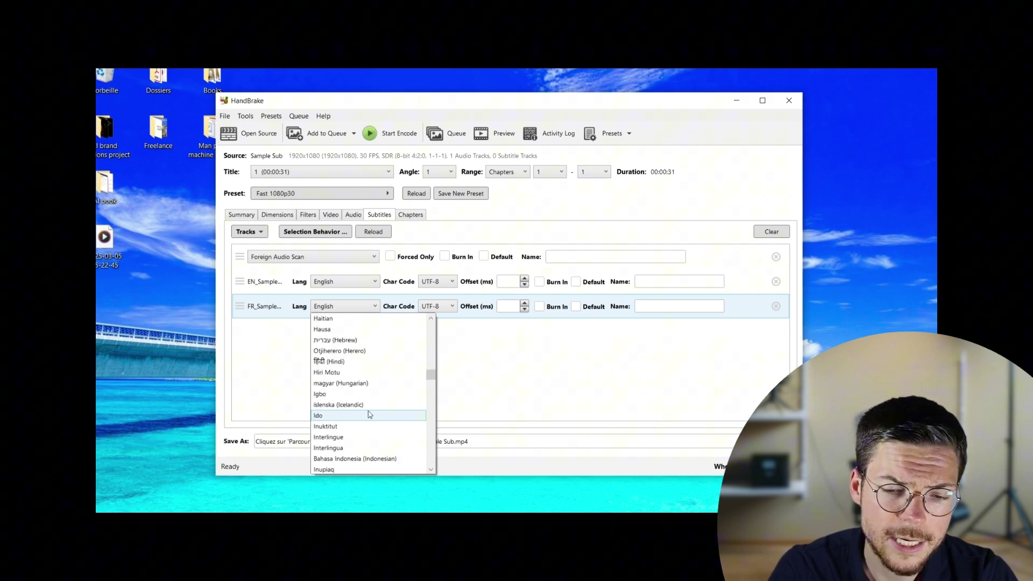
scroll(369, 414, up, 8)
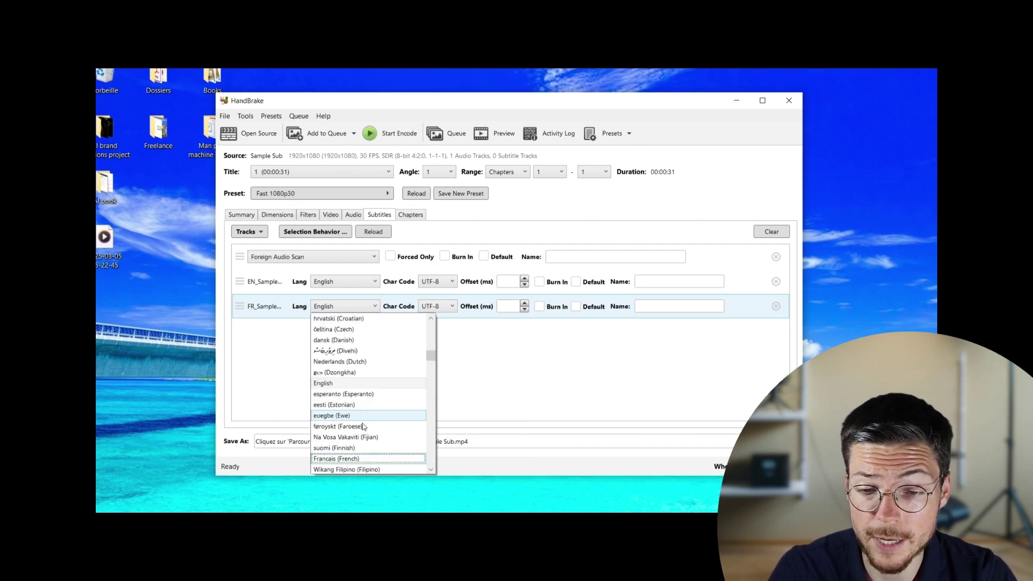
click(345, 458)
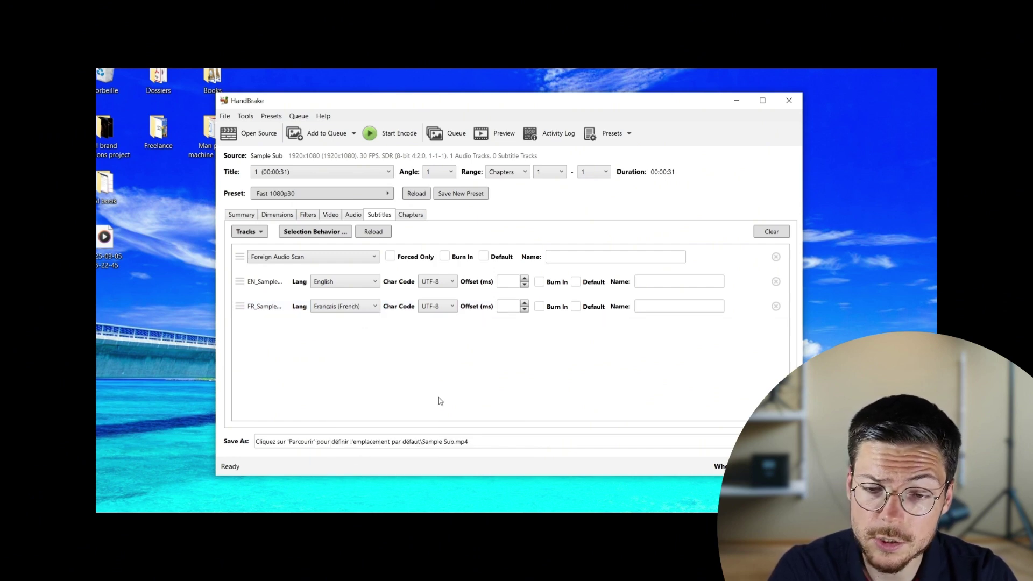
Mark the English track as Default, then view and cancel the Selection Behavior defaults.
click(575, 281)
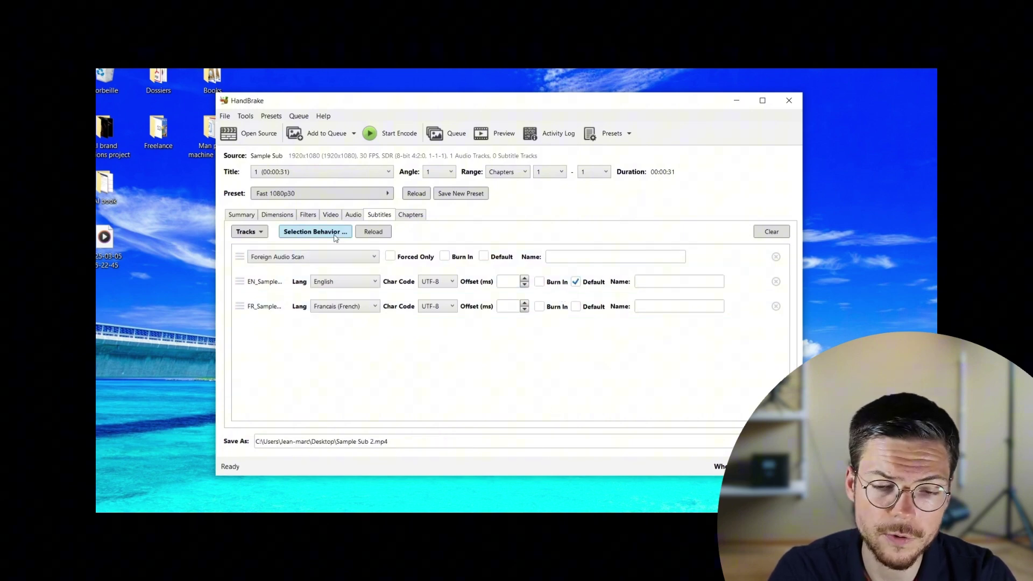
click(329, 233)
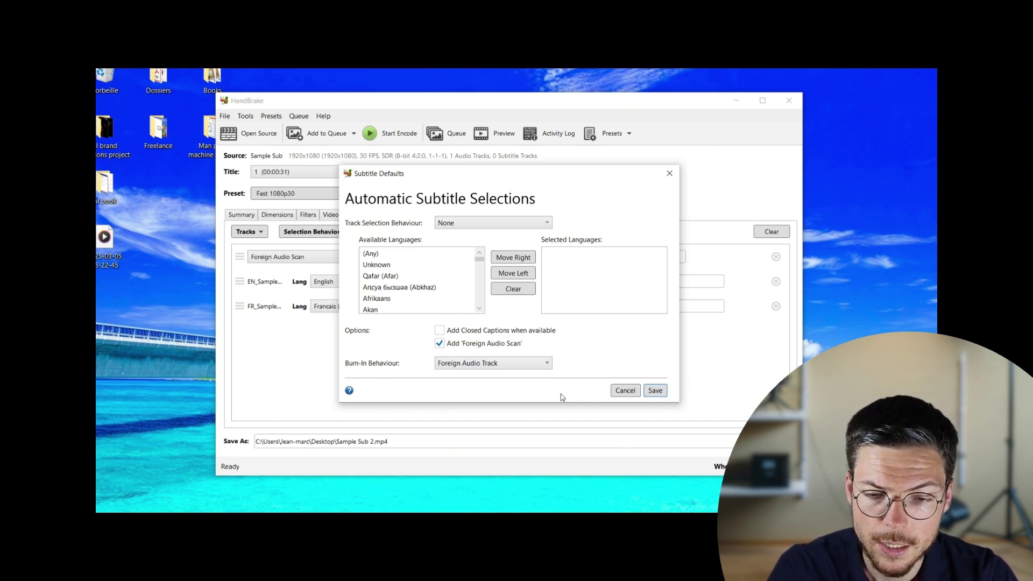
click(636, 394)
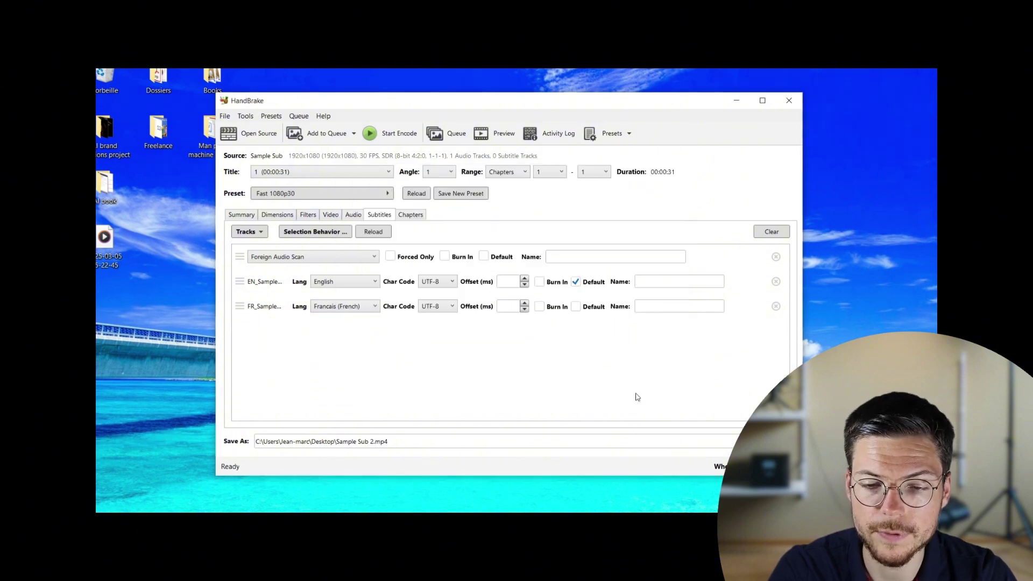
Encode the version with soft EN and FR subtitle tracks to Sample Sub 2.mp4.
click(399, 135)
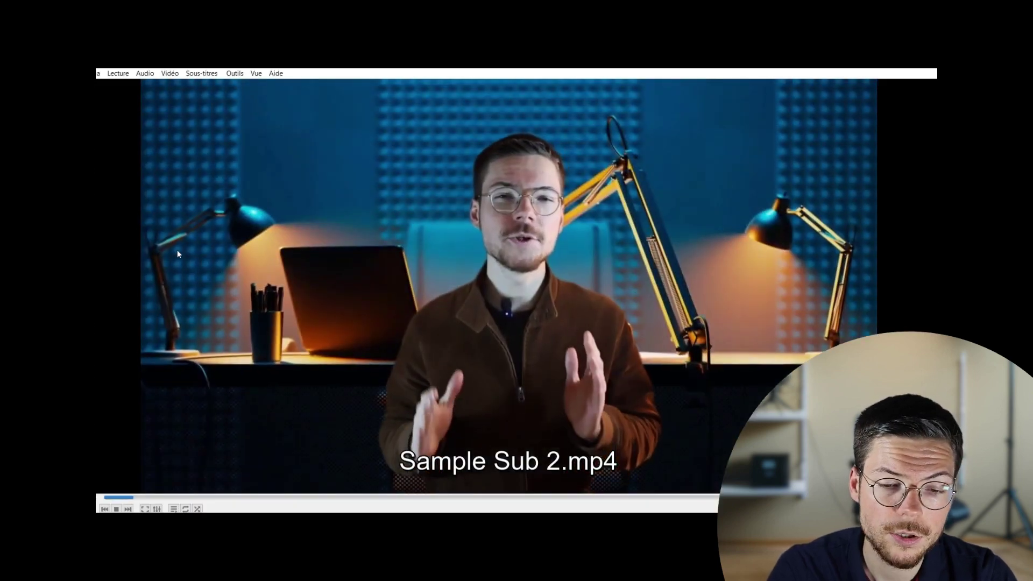
In VLC, turn on the English subtitle track, then switch to Piste 2 [Français].
click(199, 73)
mouse_move(293, 97)
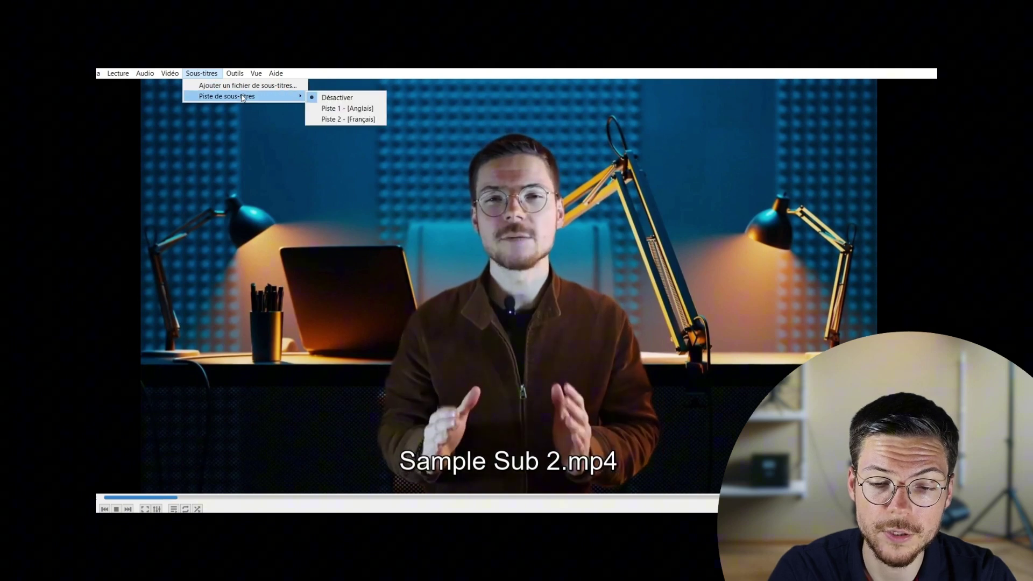
click(349, 108)
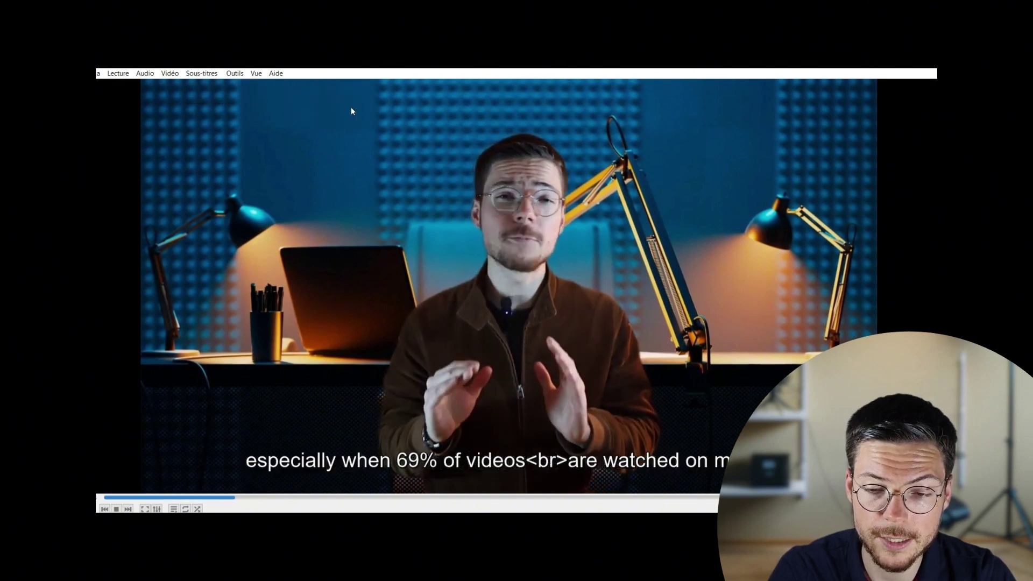
click(202, 74)
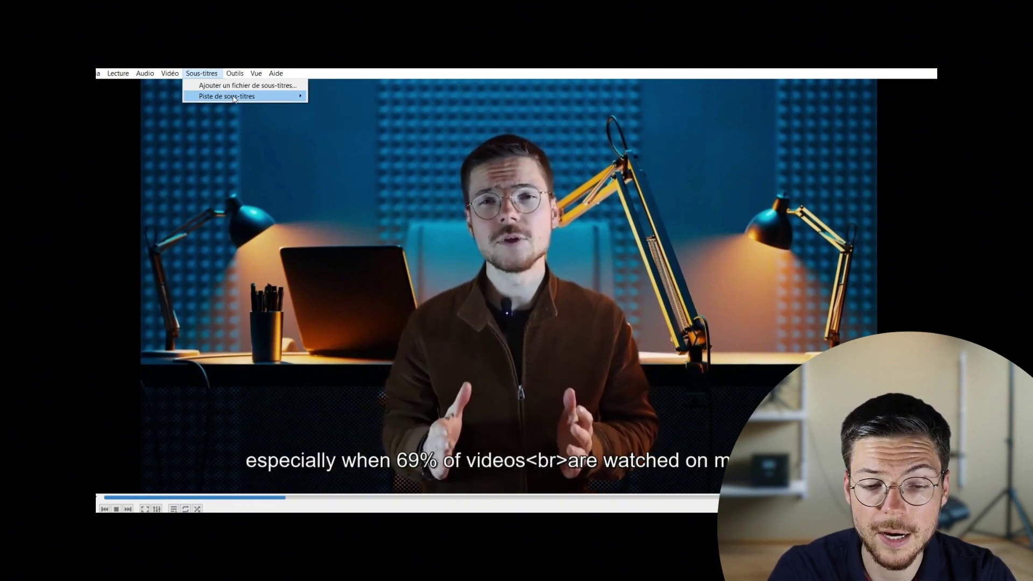
mouse_move(296, 96)
click(348, 119)
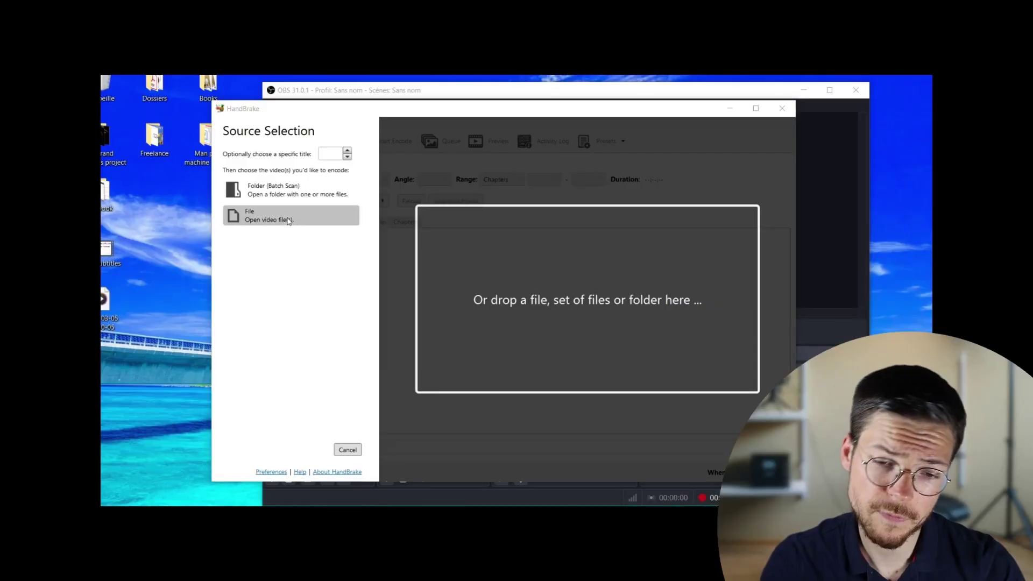
Load Sample Sub 3 and add all remaining subtitle tracks (Français, English) from the source.
click(231, 214)
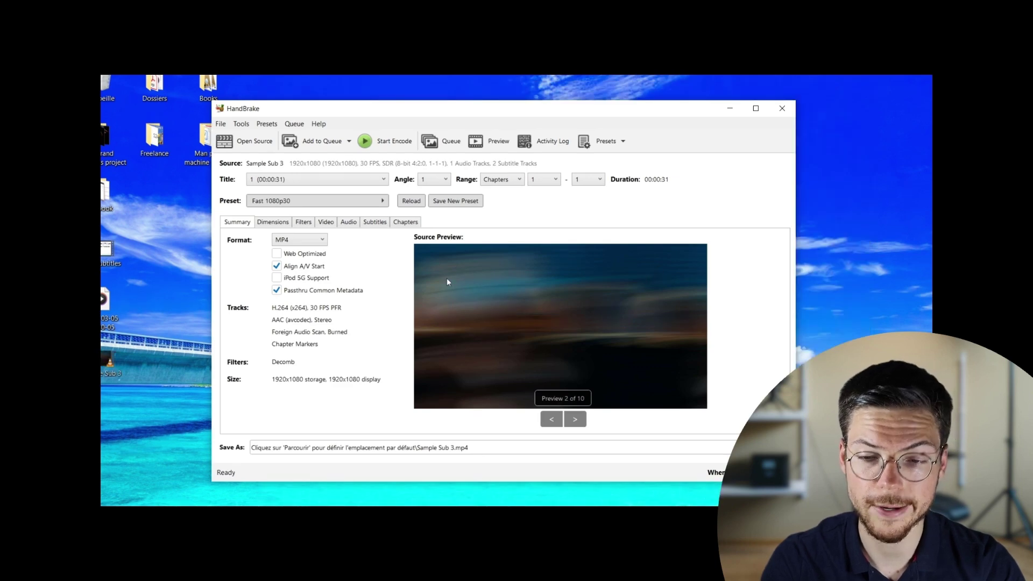
click(375, 222)
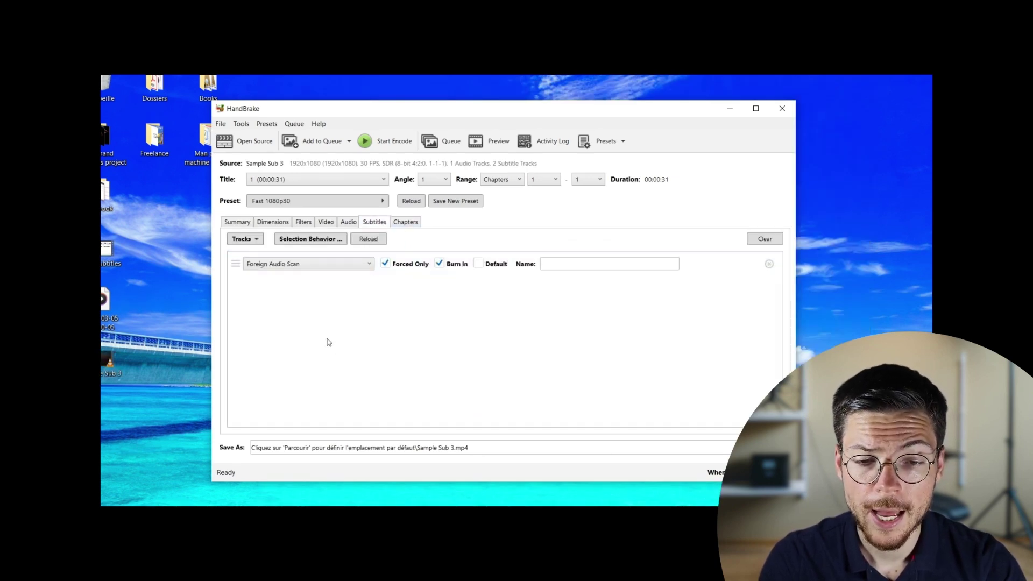
click(256, 239)
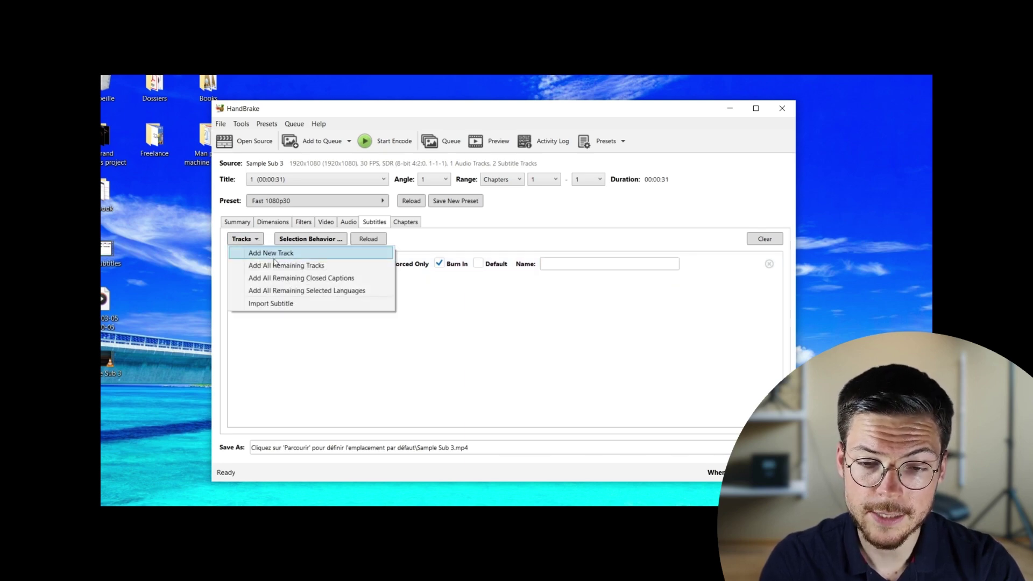
click(275, 265)
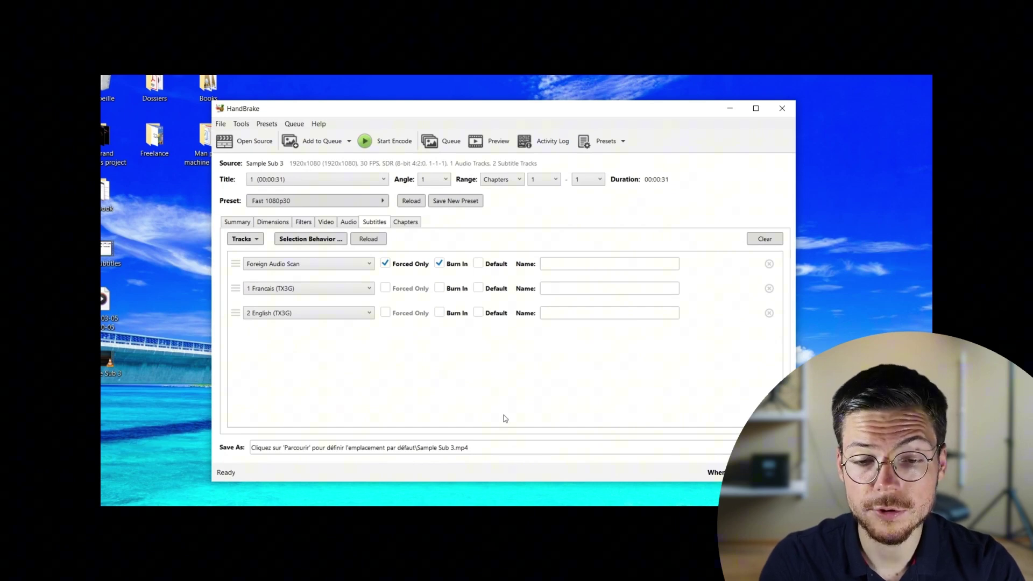
Clear all subtitle tracks, encode Sample Sub 4.mp4, and confirm VLC lists no subtitles.
click(764, 239)
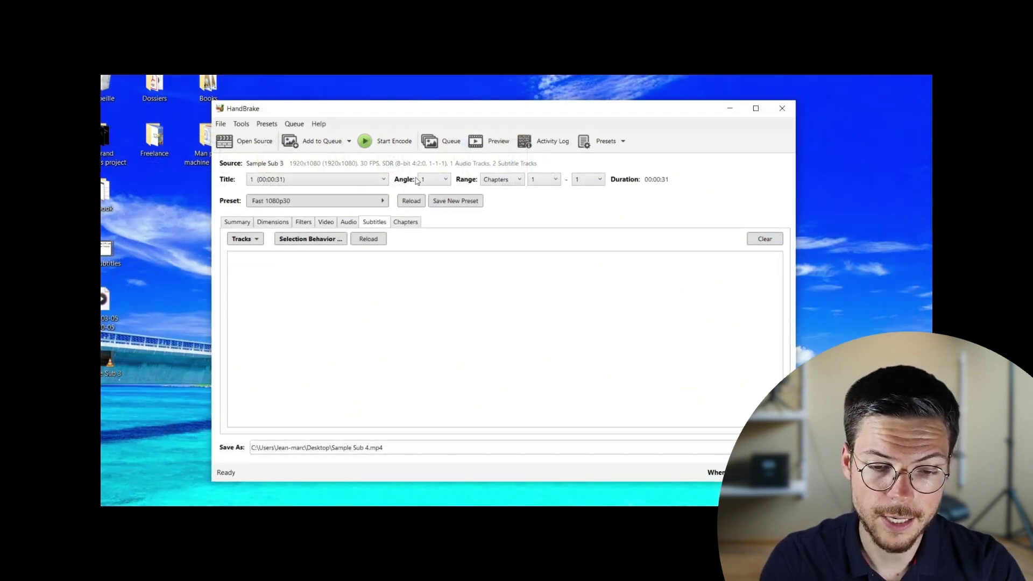
click(385, 141)
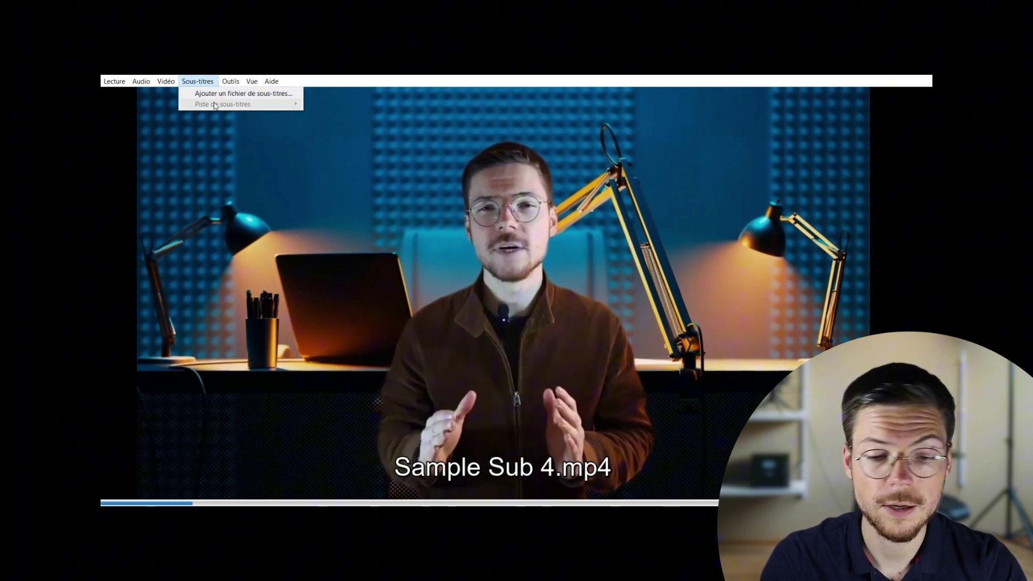
click(262, 208)
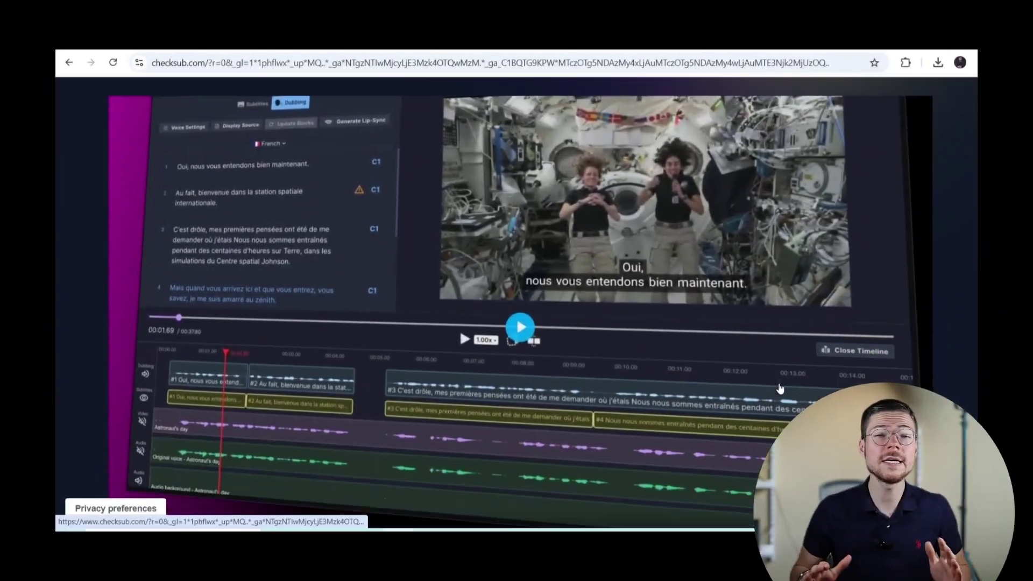
scroll(780, 389, down, 5)
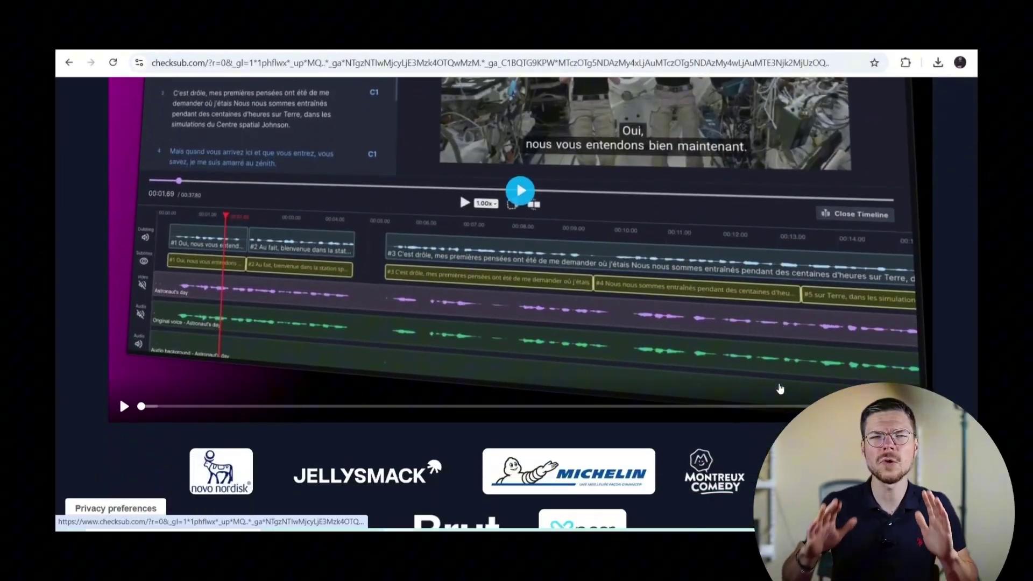
scroll(780, 389, down, 9)
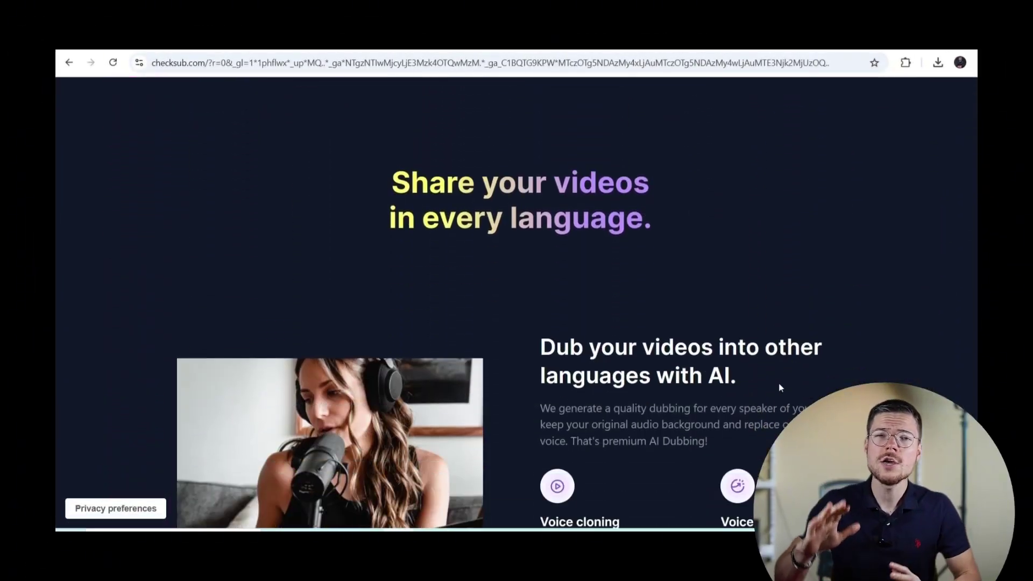
scroll(781, 388, down, 10)
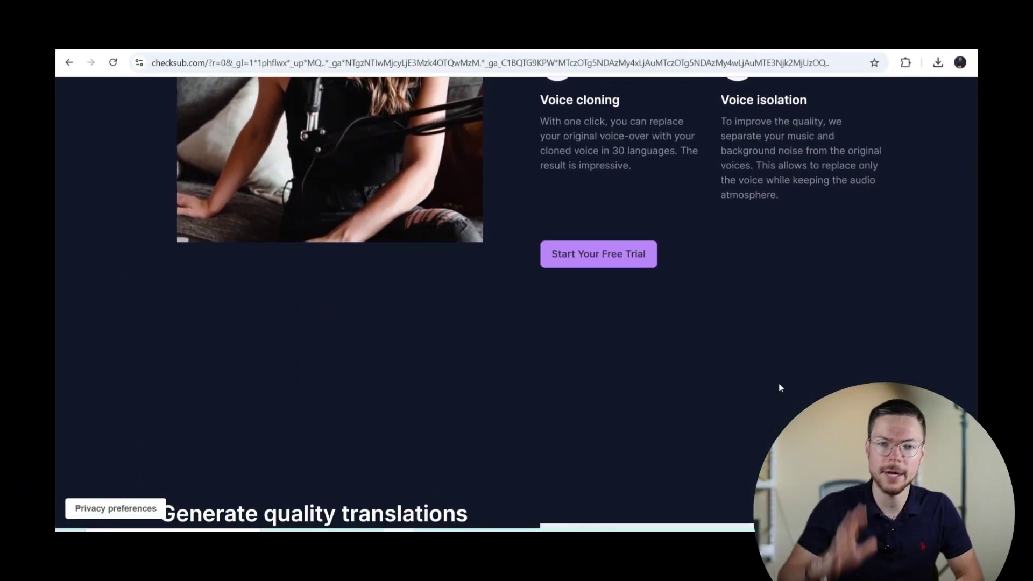
scroll(781, 387, down, 9)
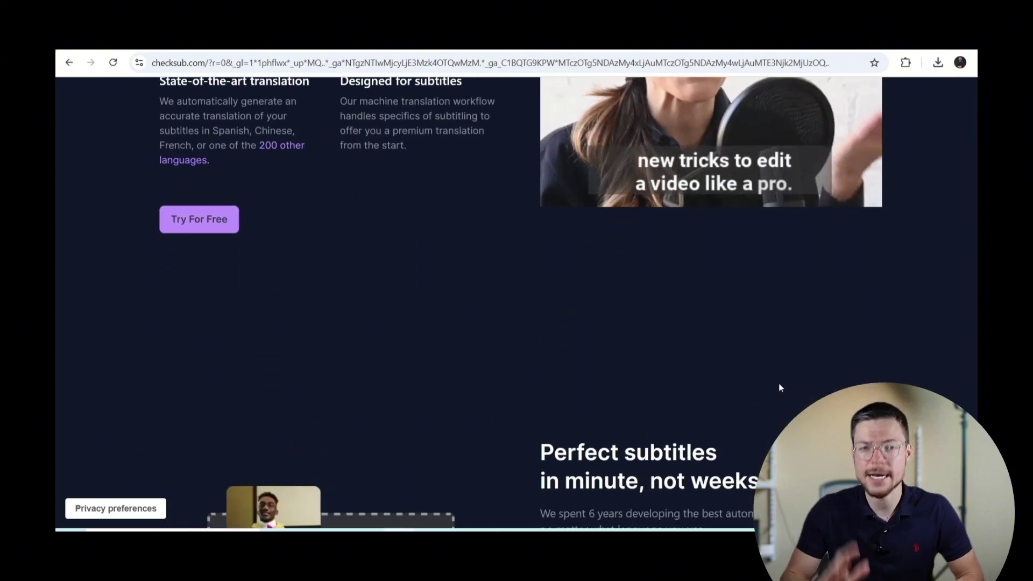
scroll(779, 384, down, 10)
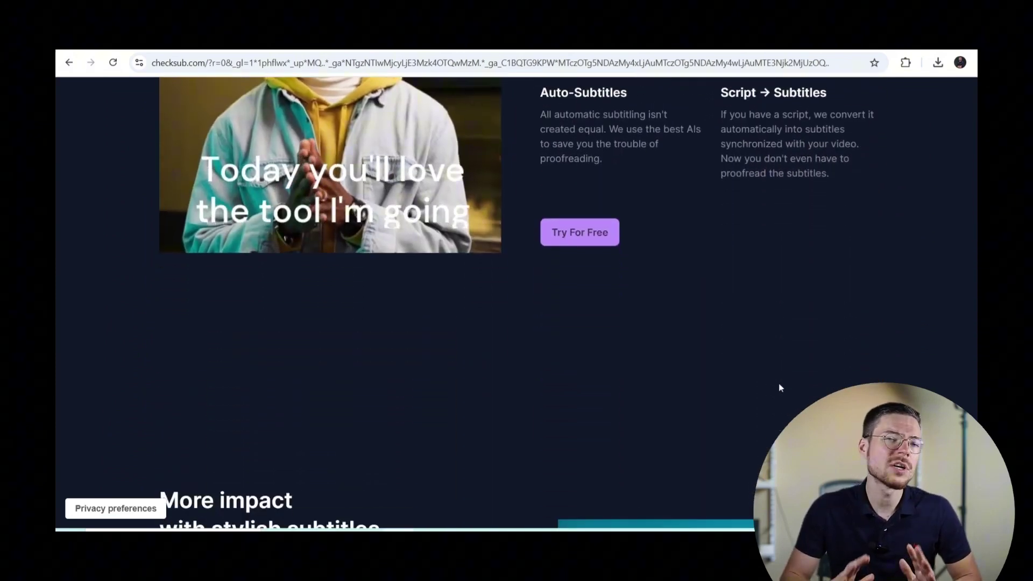
scroll(780, 387, down, 10)
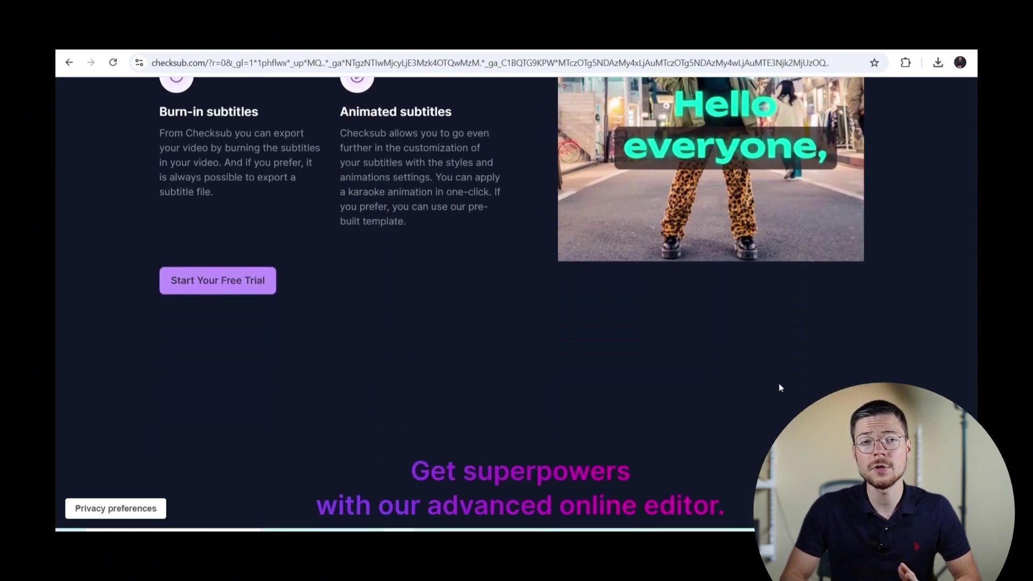
scroll(780, 388, down, 10)
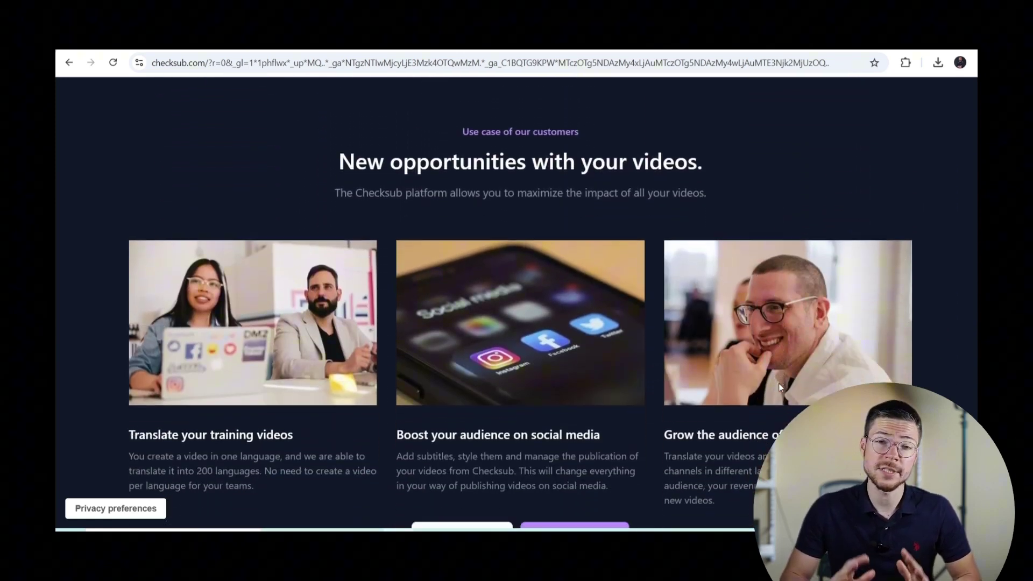
scroll(779, 388, down, 10)
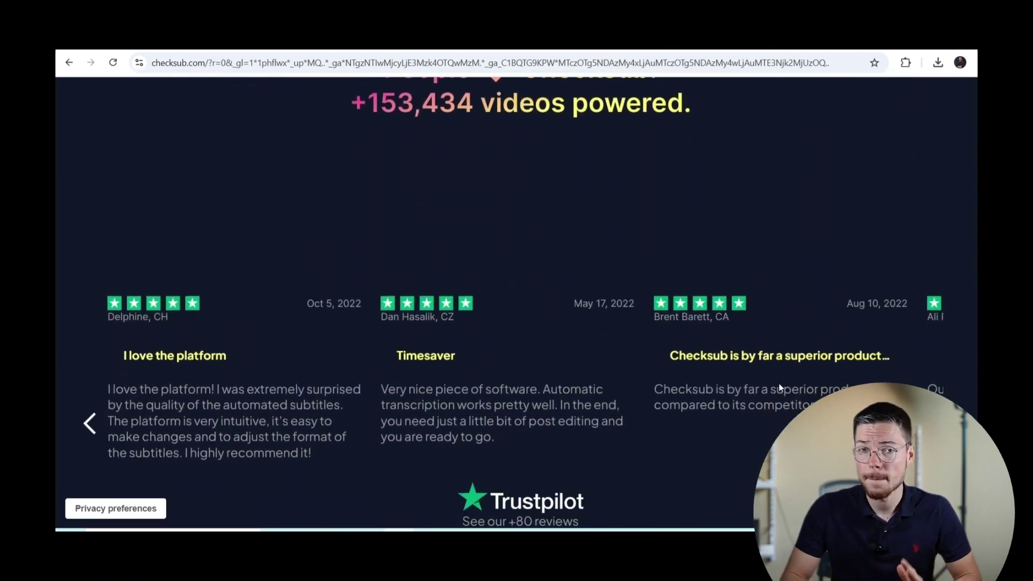
scroll(780, 387, down, 10)
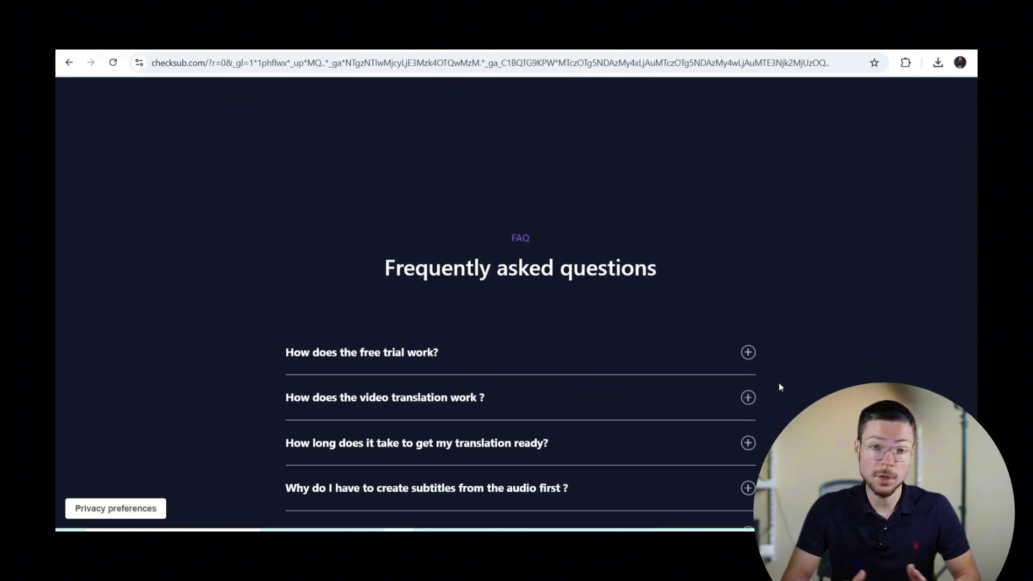
scroll(779, 387, down, 10)
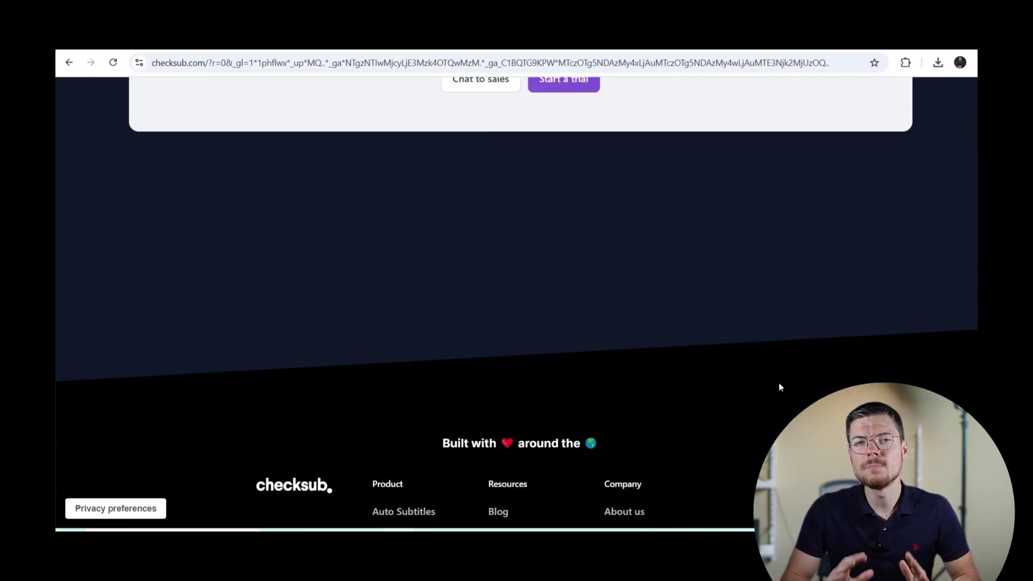
scroll(780, 387, down, 3)
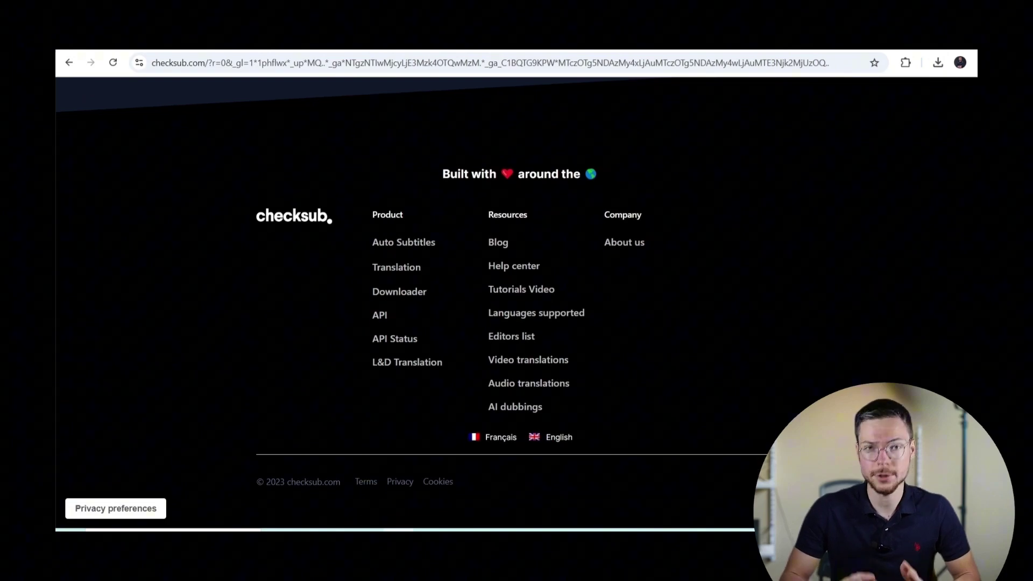
scroll(517, 302, up, 20)
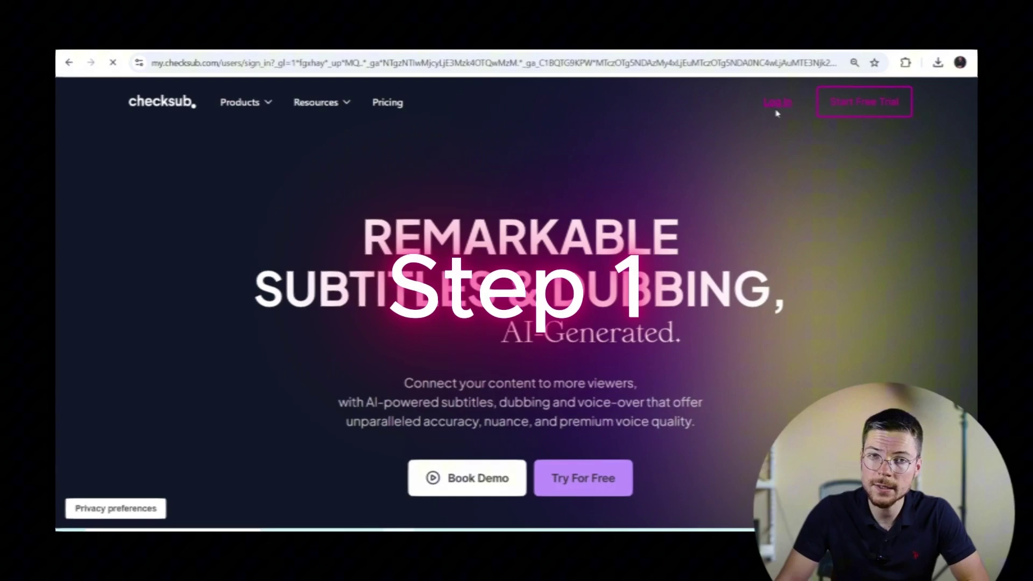
Sign in to Checksub, dismiss the Lip Sync banner, and start a new generate-subtitles project.
click(778, 112)
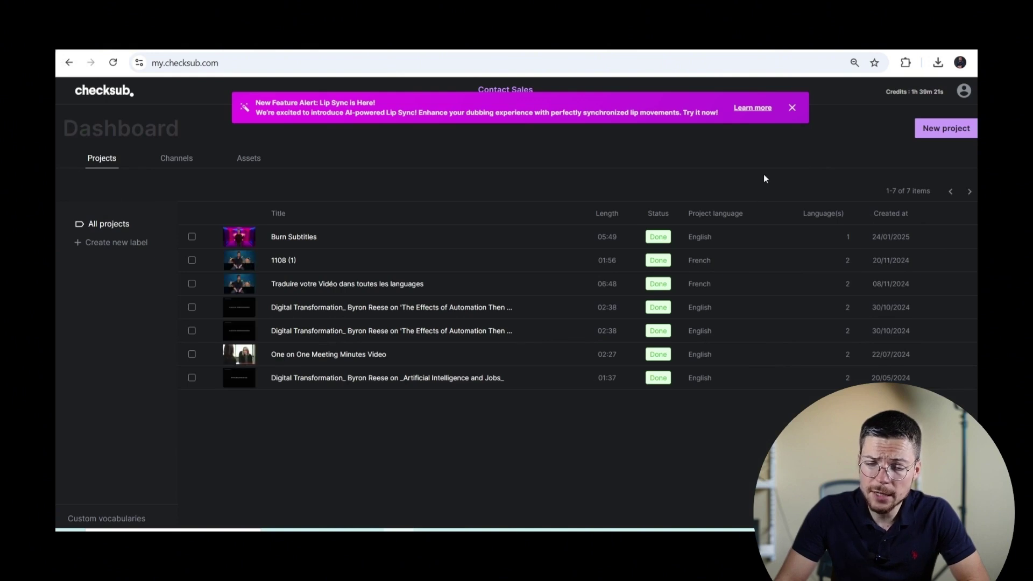
click(791, 108)
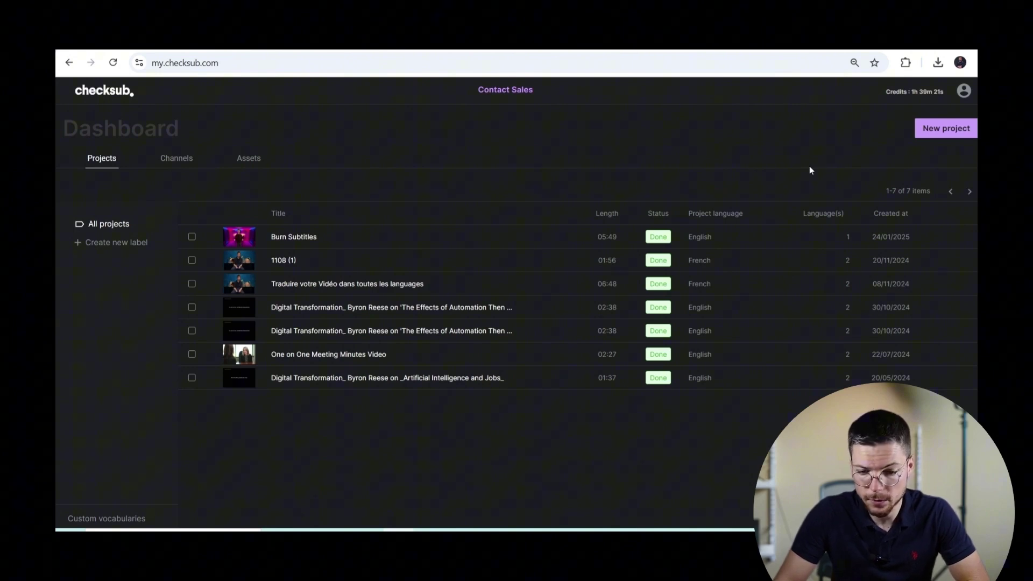
click(931, 134)
click(561, 207)
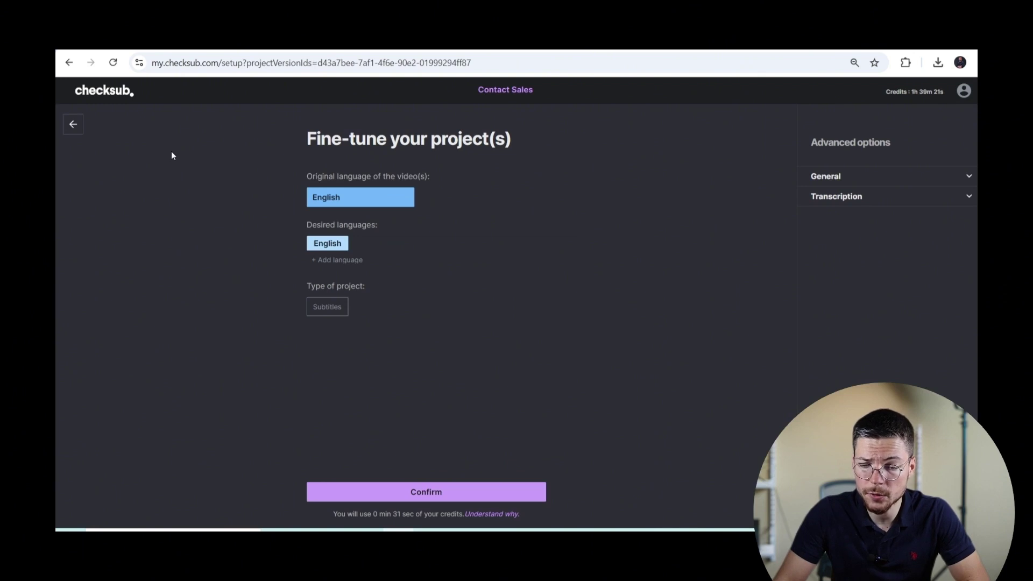
Keep English as the original language and enable importing a script or SRT file as transcription.
click(396, 204)
click(456, 216)
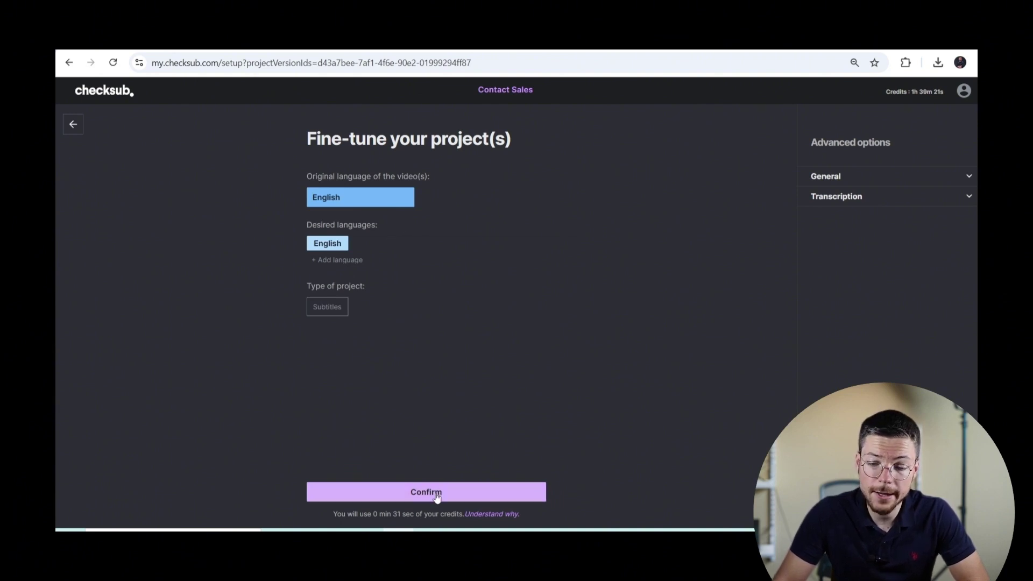
click(851, 201)
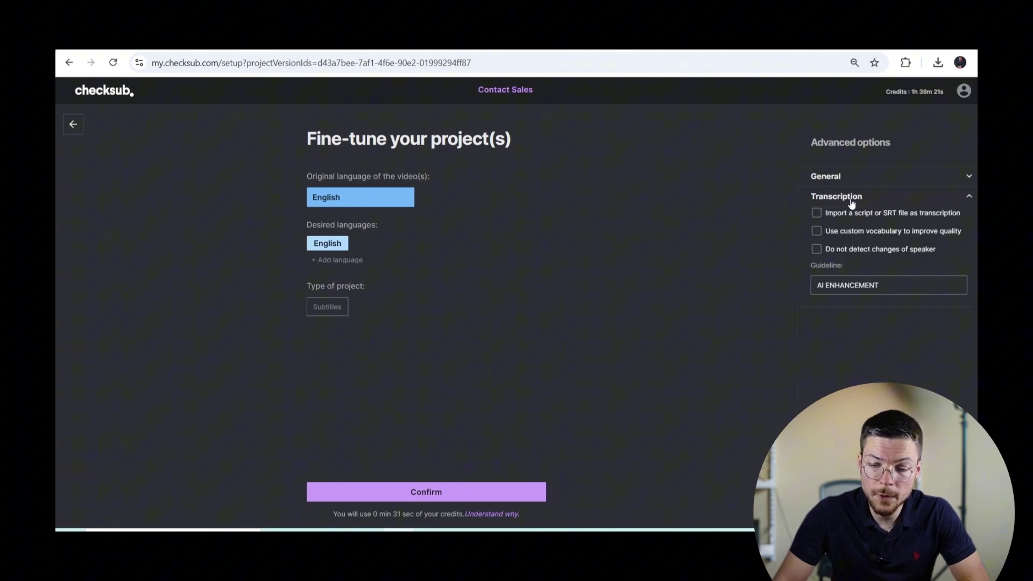
click(817, 213)
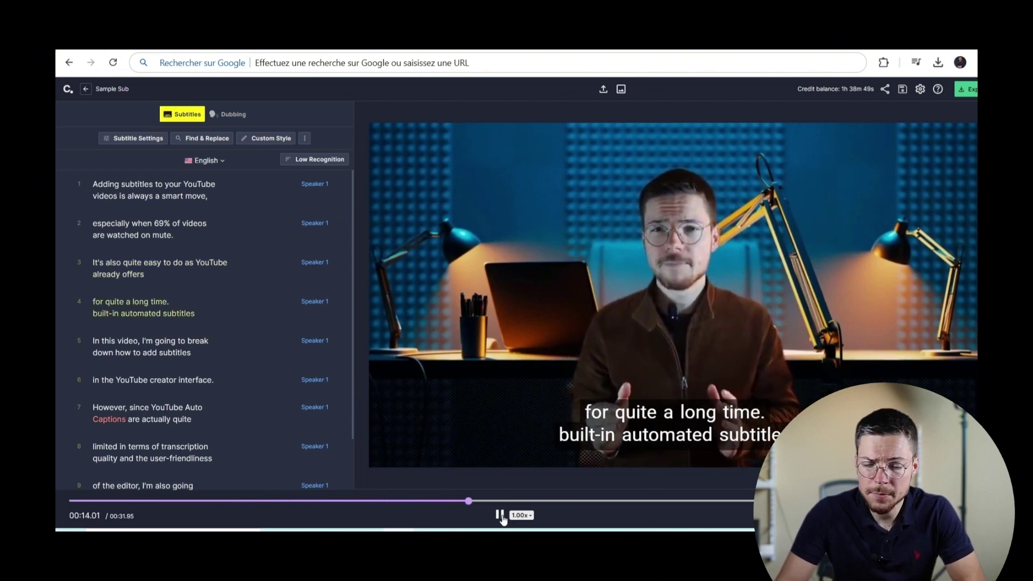
Pause playback and delete the trailing period from subtitle line 4, 'for quite a long time'.
click(500, 515)
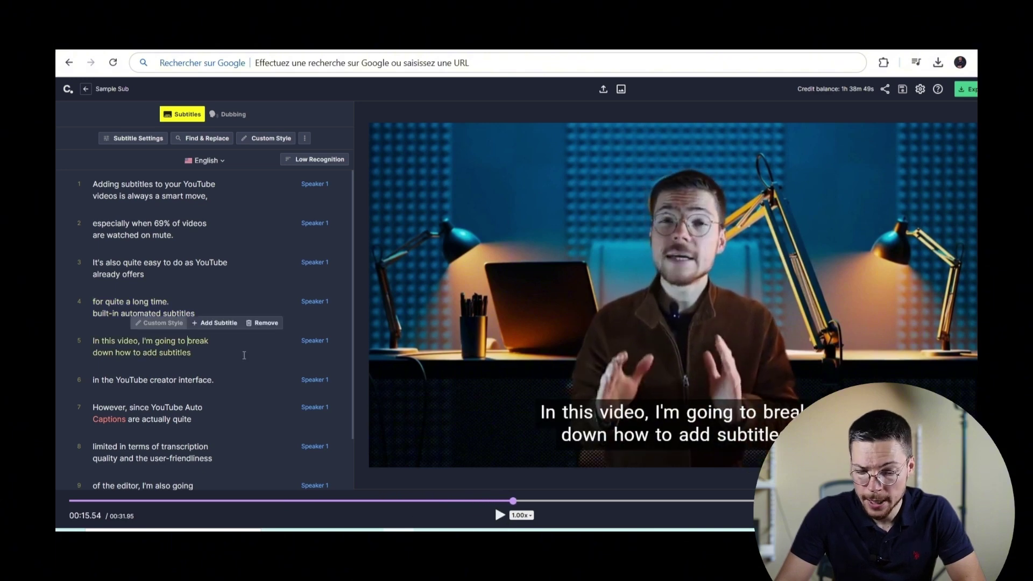
click(195, 301)
key(BackSpace)
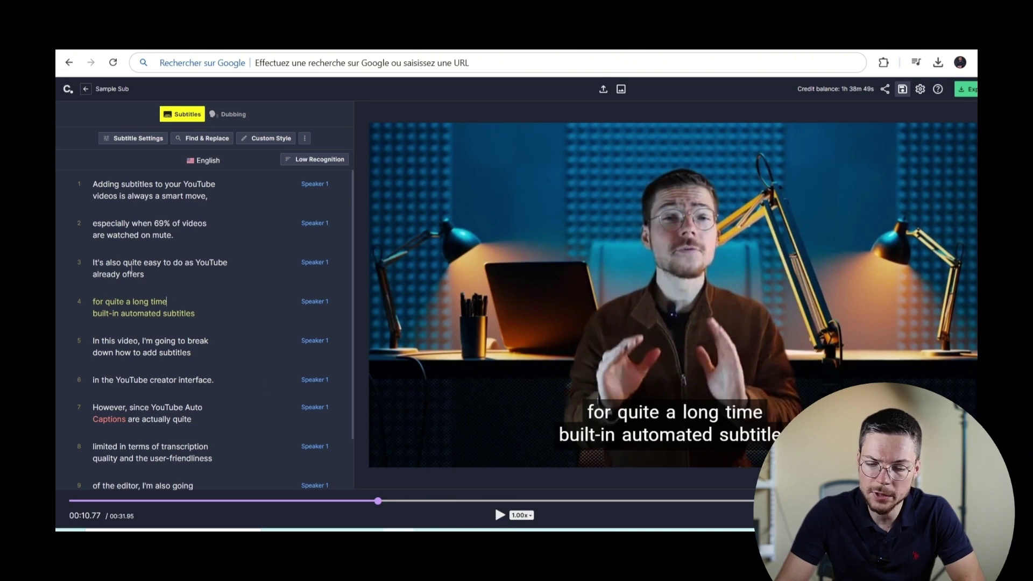
click(124, 263)
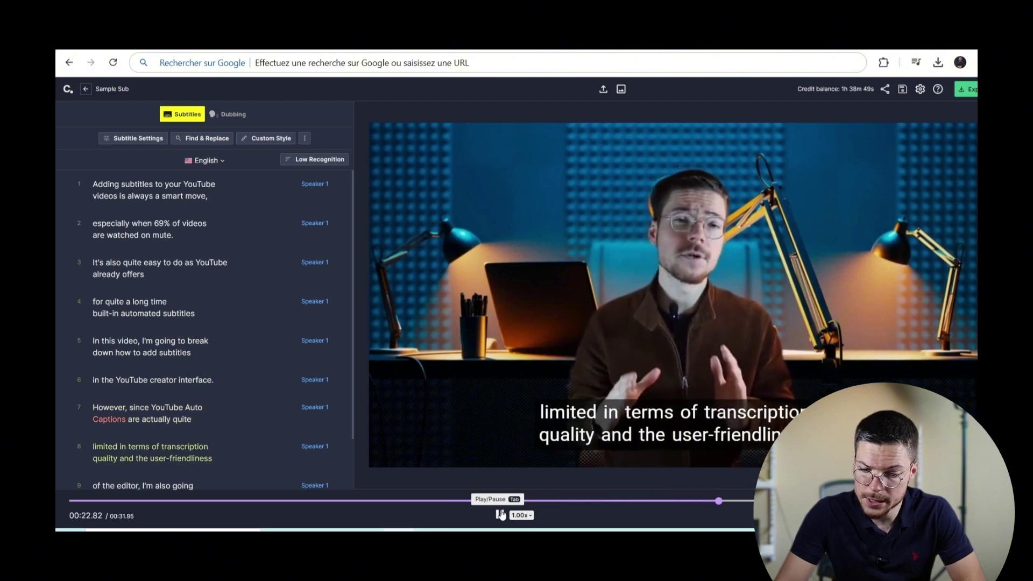
Apply the Montserrat Black & White style template, then undo the template change.
click(953, 153)
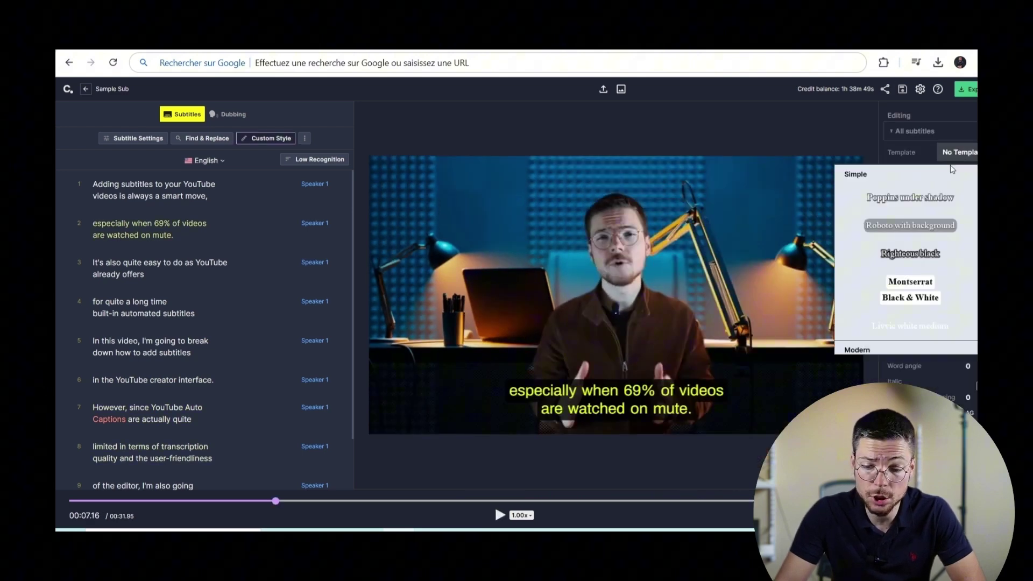
scroll(939, 259, down, 1)
scroll(939, 272, down, 4)
scroll(939, 278, up, 3)
scroll(939, 279, up, 2)
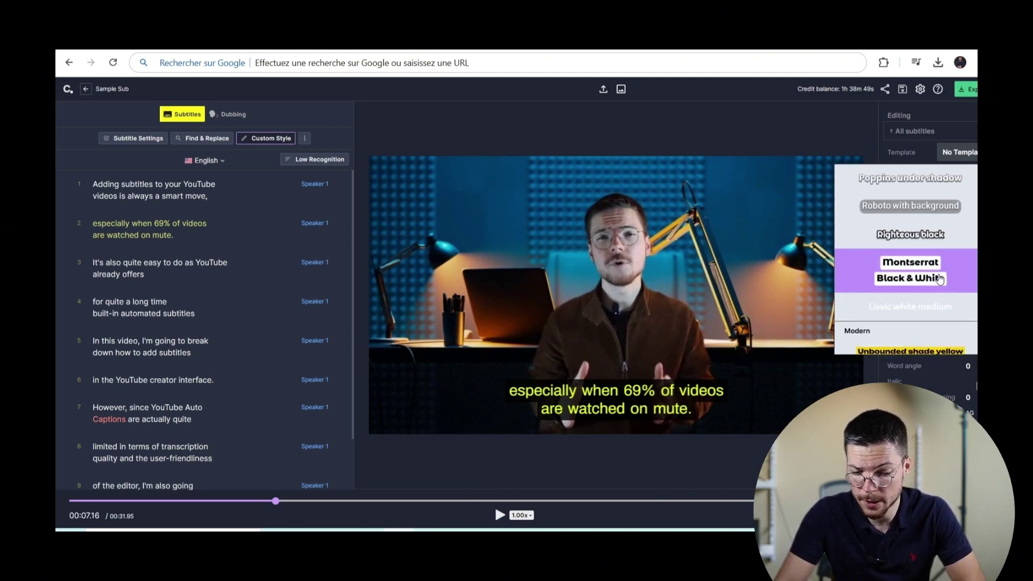
click(939, 279)
click(918, 116)
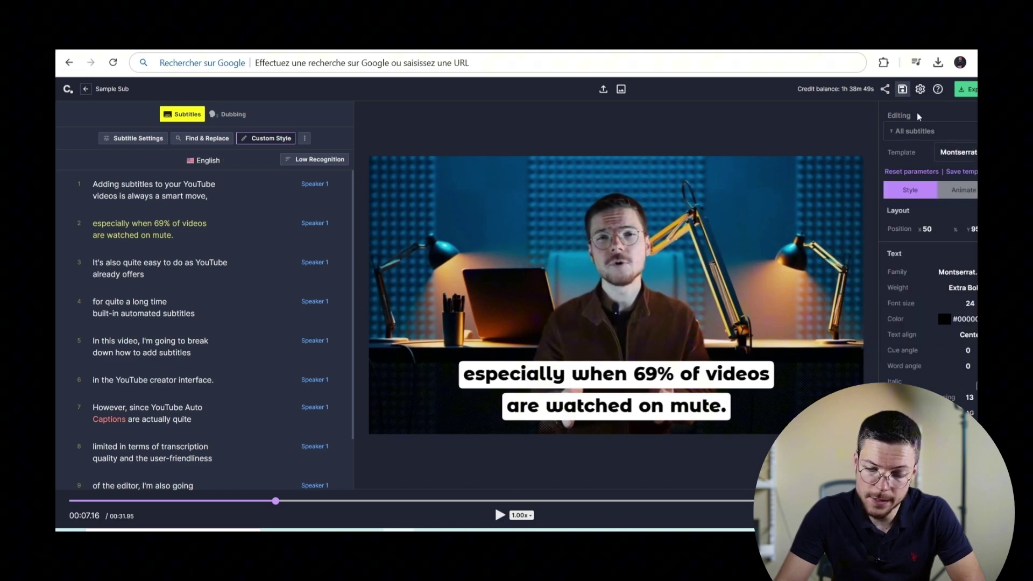
key(ctrl+z)
Switch the subtitle font to Archivo and review the text and cue background colours.
click(948, 319)
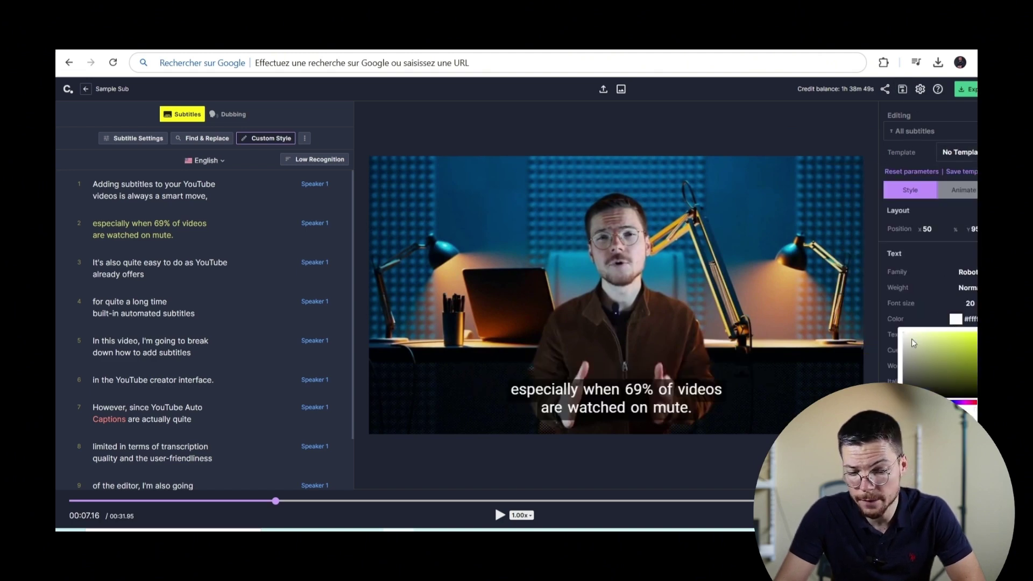
click(947, 247)
click(966, 272)
scroll(963, 334, down, 2)
click(955, 337)
scroll(952, 298, down, 2)
click(946, 372)
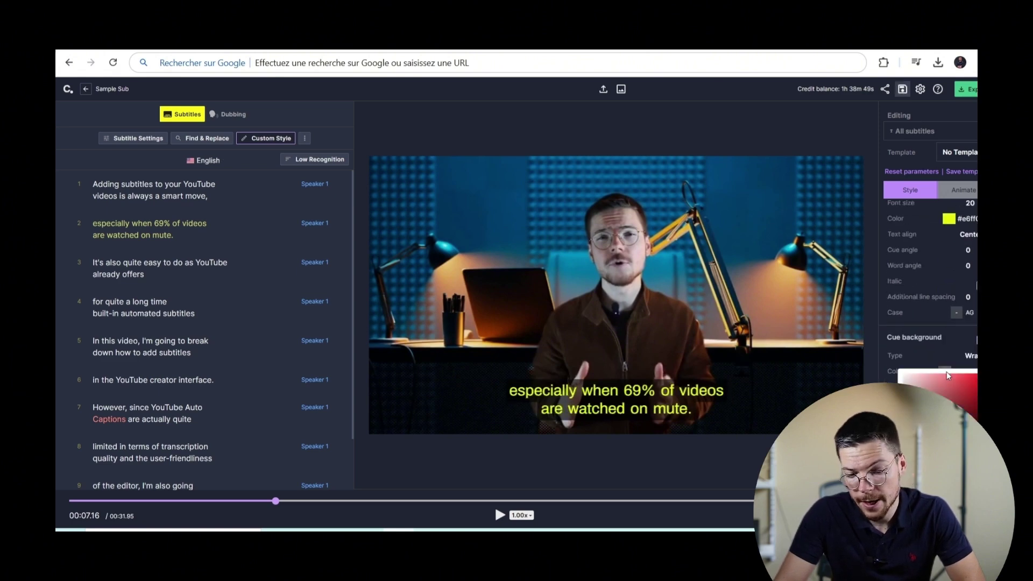
click(949, 376)
scroll(944, 232, up, 2)
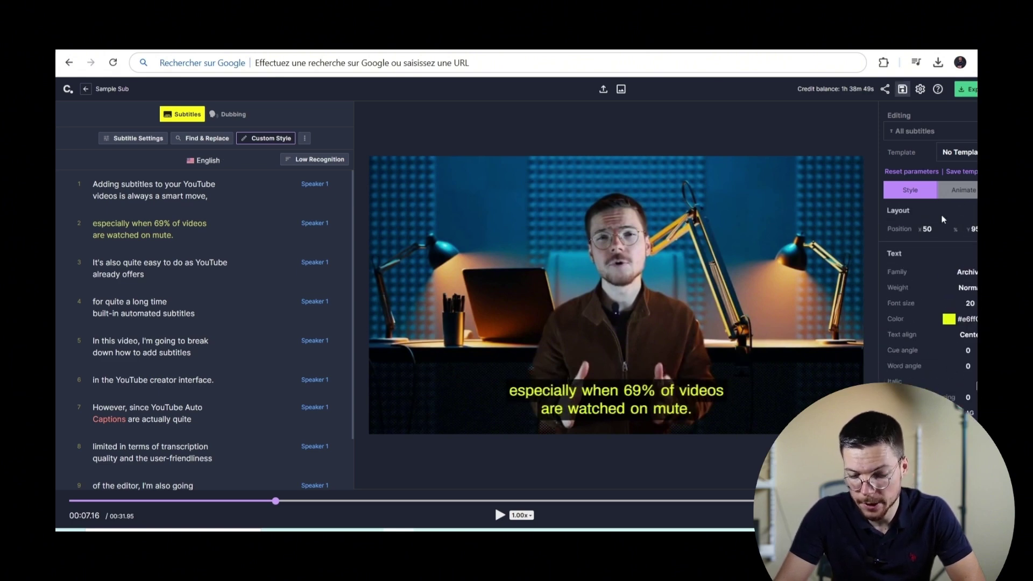
Add the Karaoke word-highlight animation and set its highlight colour.
click(964, 190)
click(956, 359)
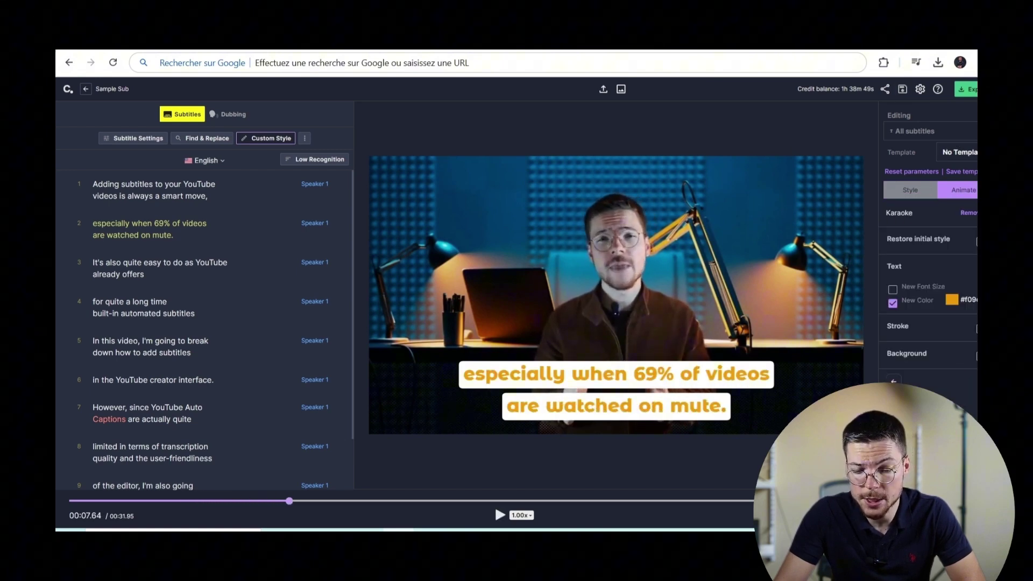
click(952, 300)
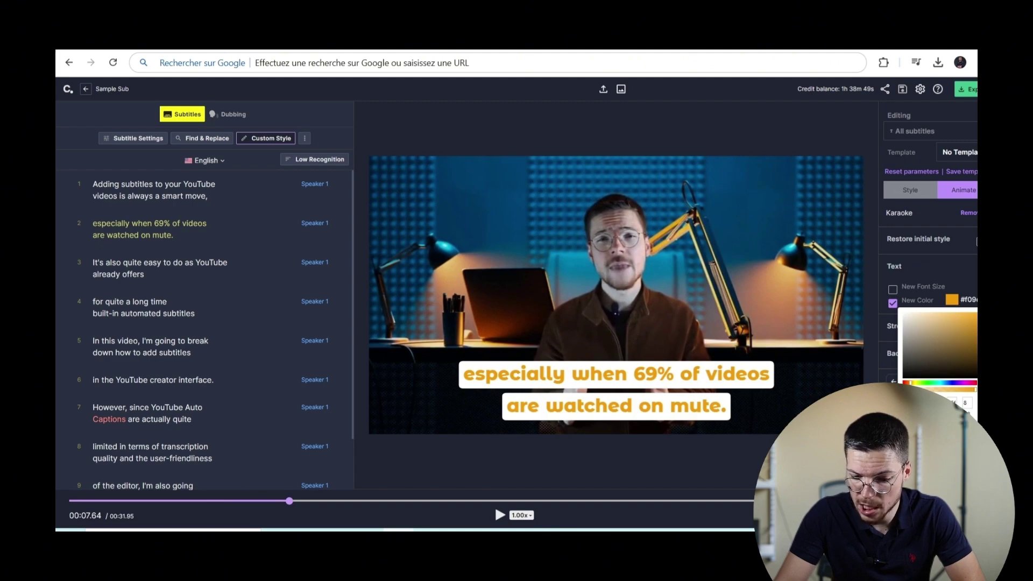
click(945, 264)
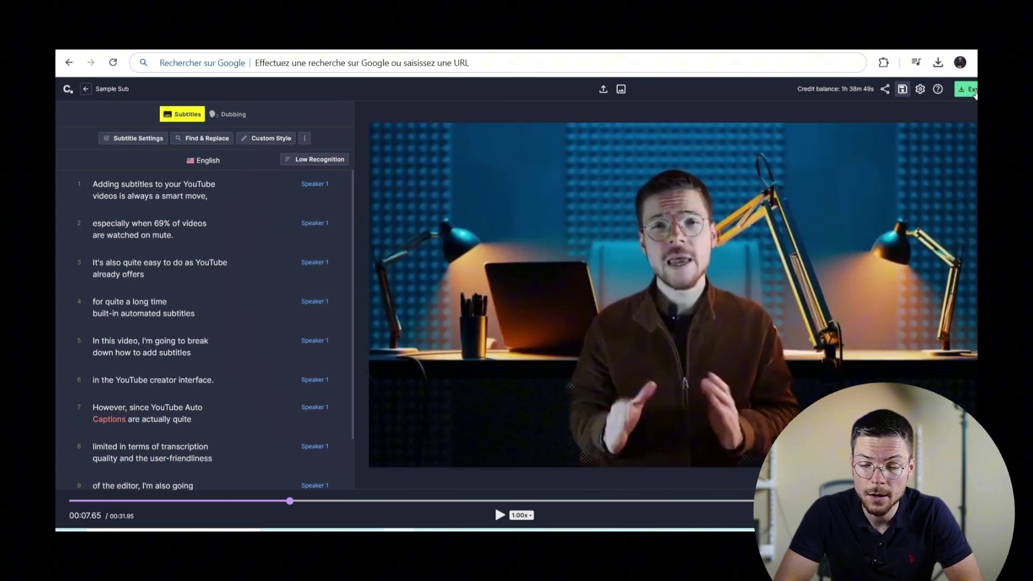
Change the export type from Video to Subtitles, keeping srt as the file format.
click(973, 91)
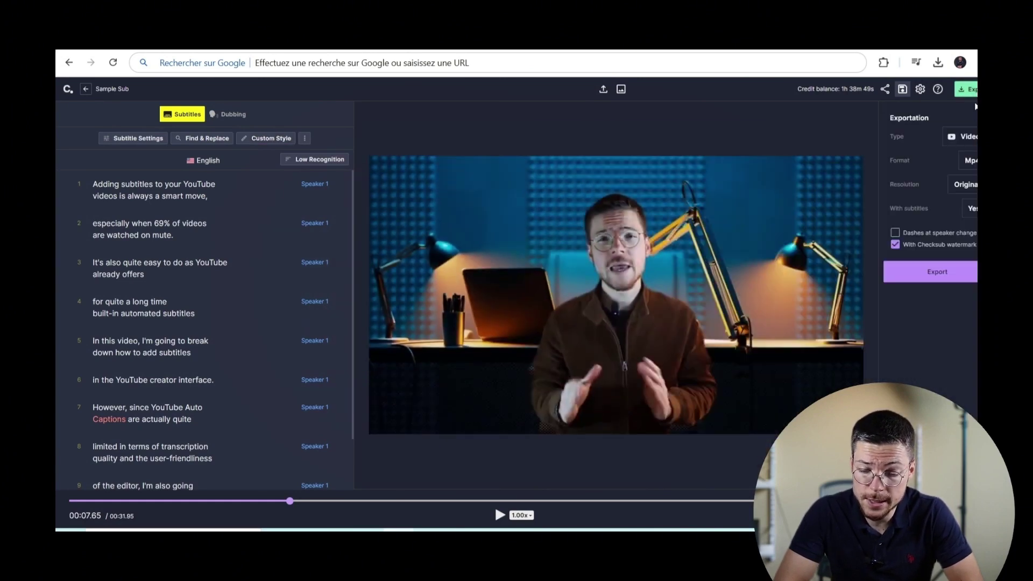
click(974, 136)
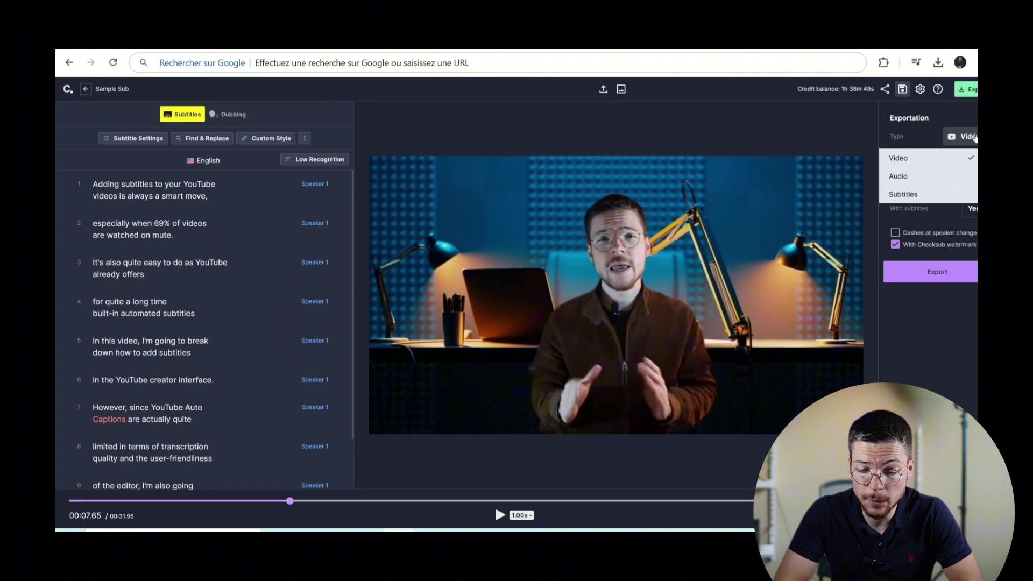
click(966, 158)
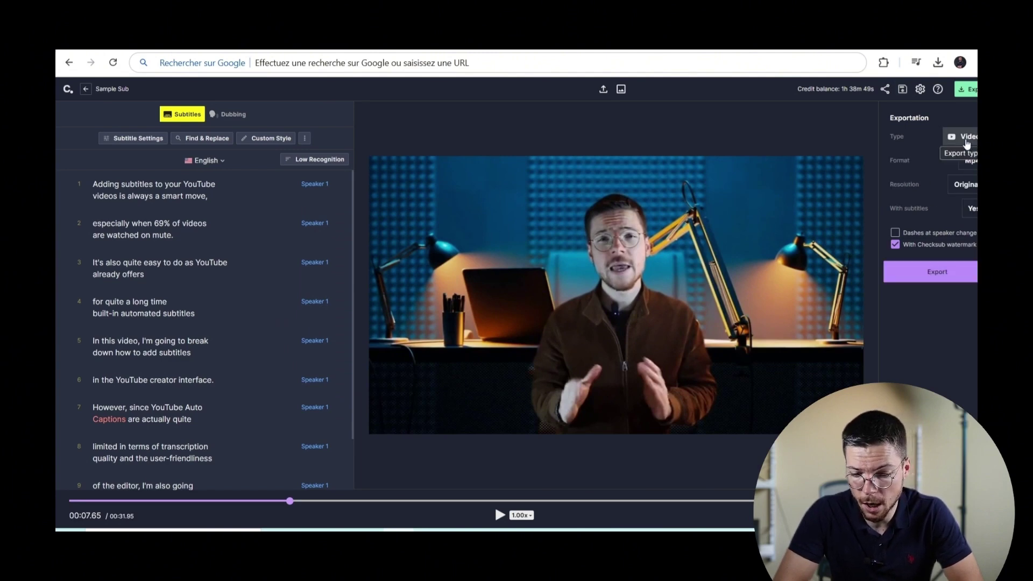
click(967, 141)
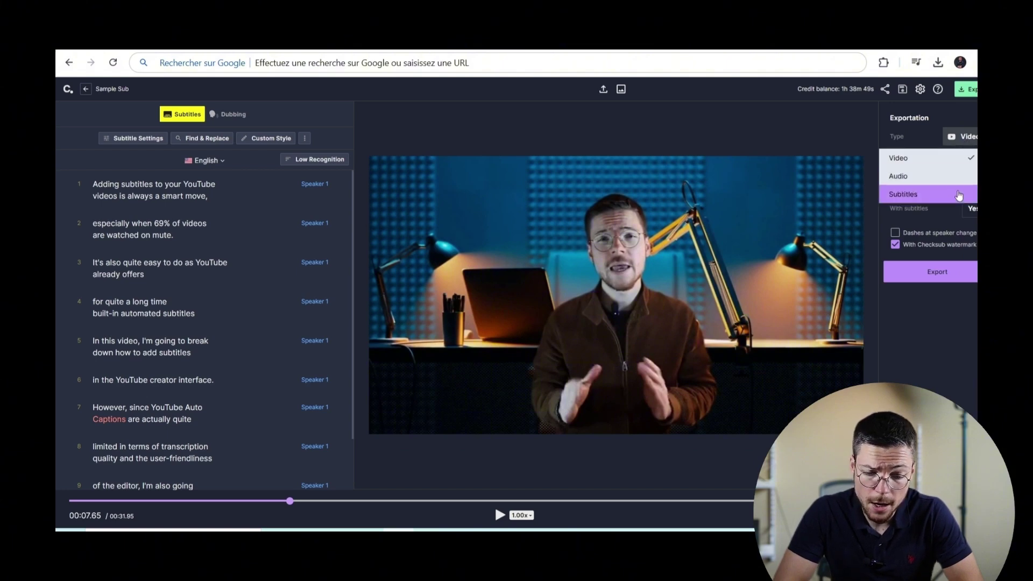
click(959, 197)
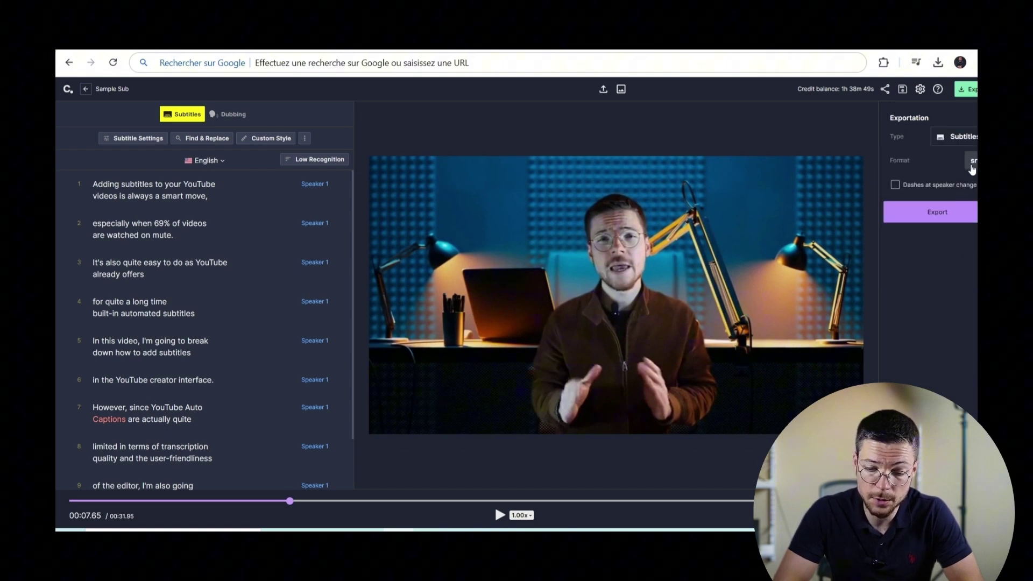
click(972, 163)
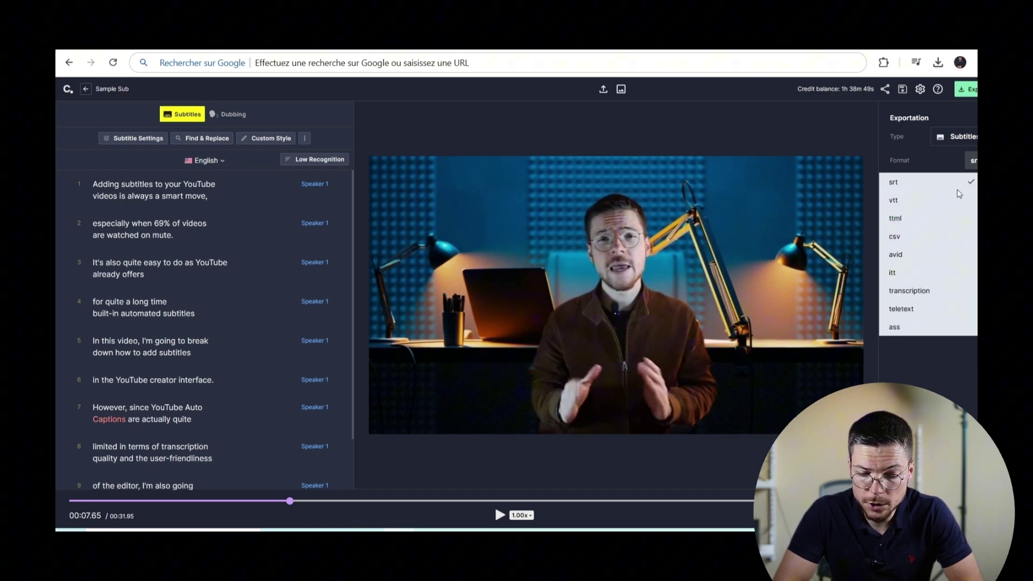
click(960, 187)
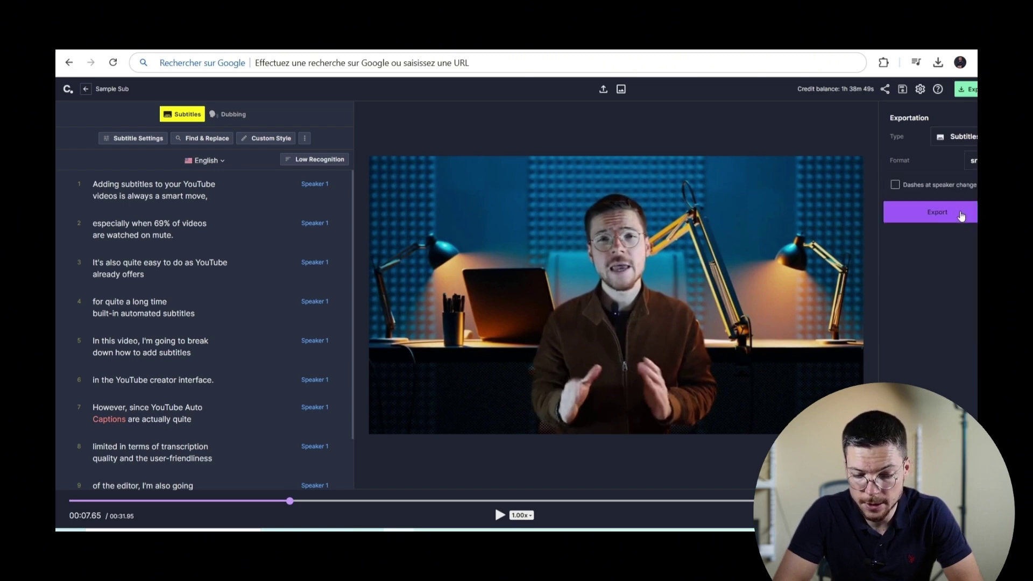